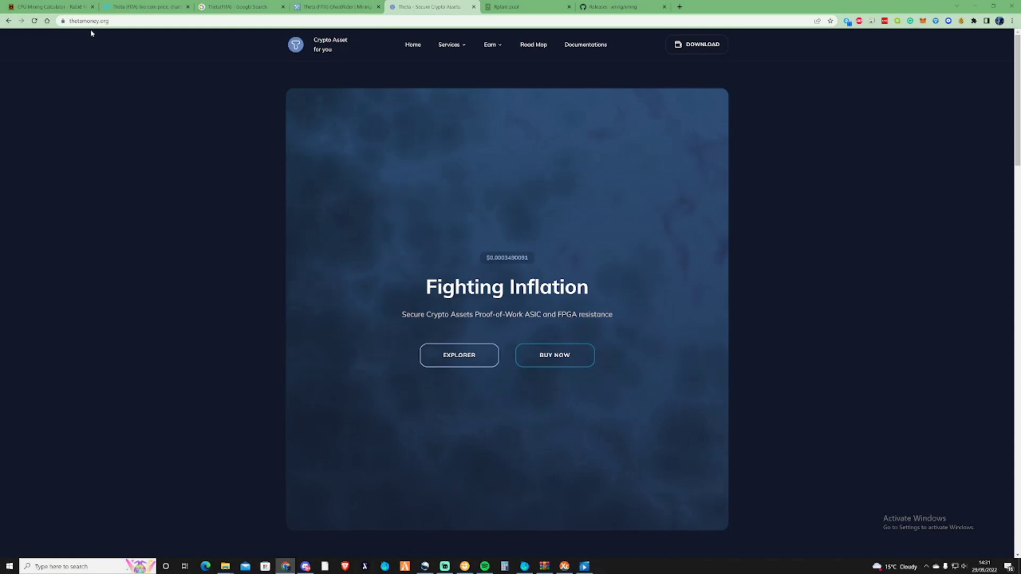
# - Download the Windows Theta Core installer and install it to the default Program Files folder
pyautogui.click(693, 54)
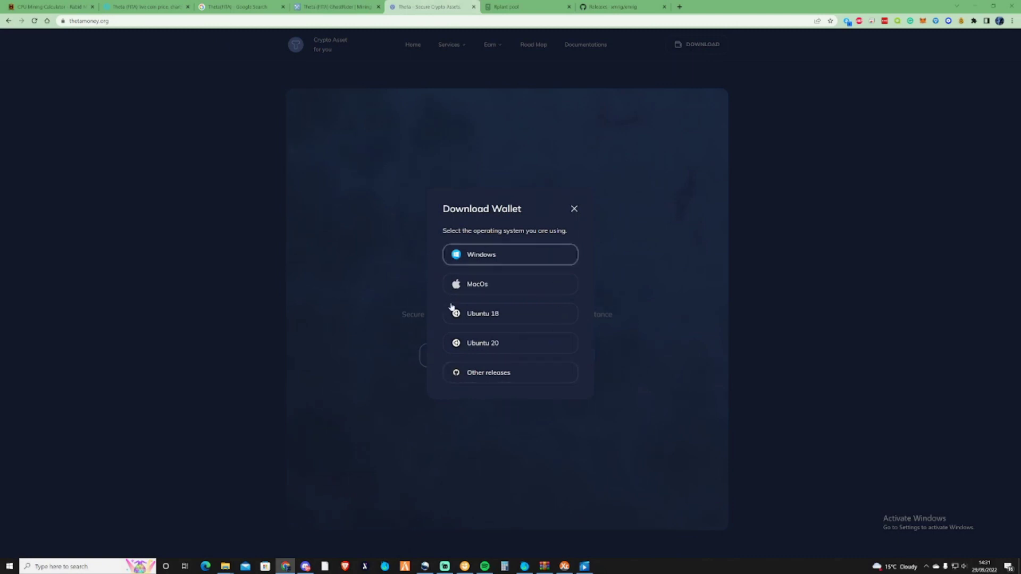
pyautogui.click(487, 259)
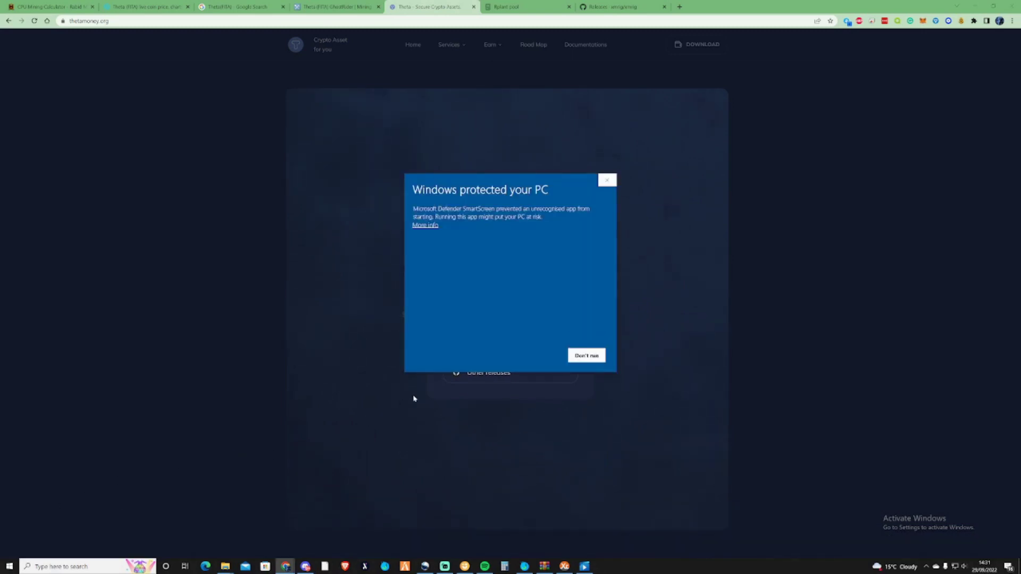
pyautogui.click(429, 226)
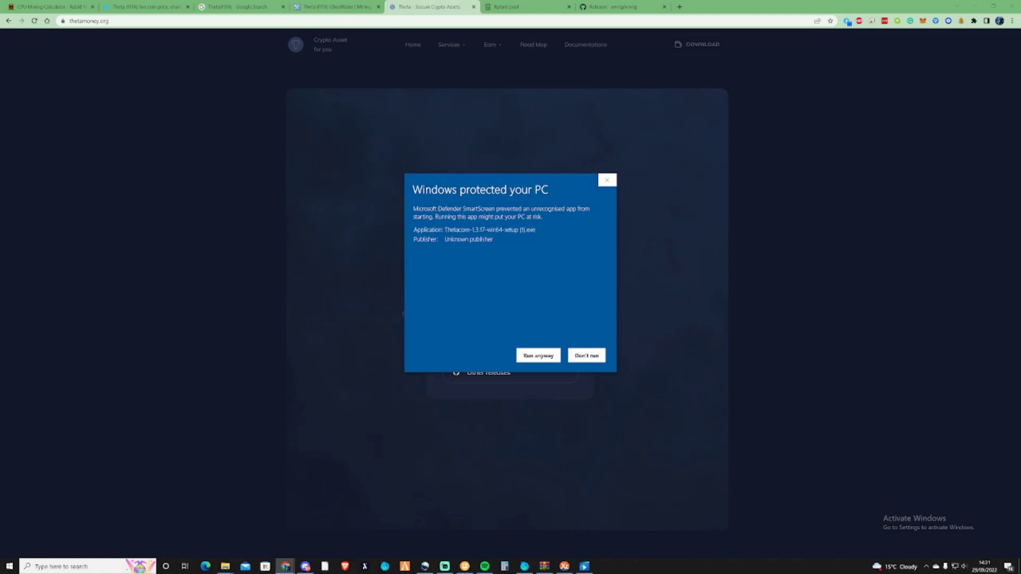
pyautogui.click(538, 356)
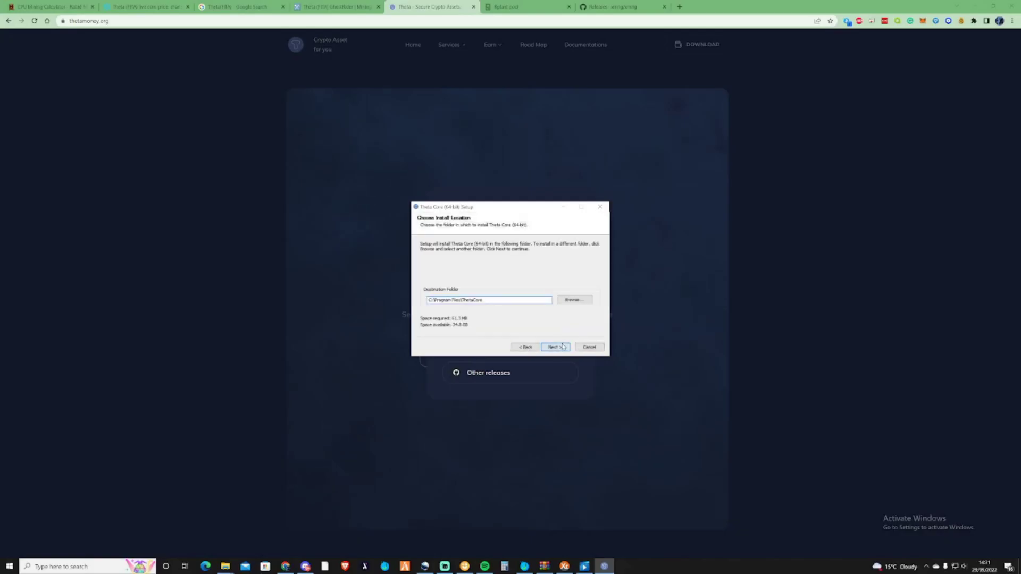
pyautogui.click(556, 348)
pyautogui.click(562, 348)
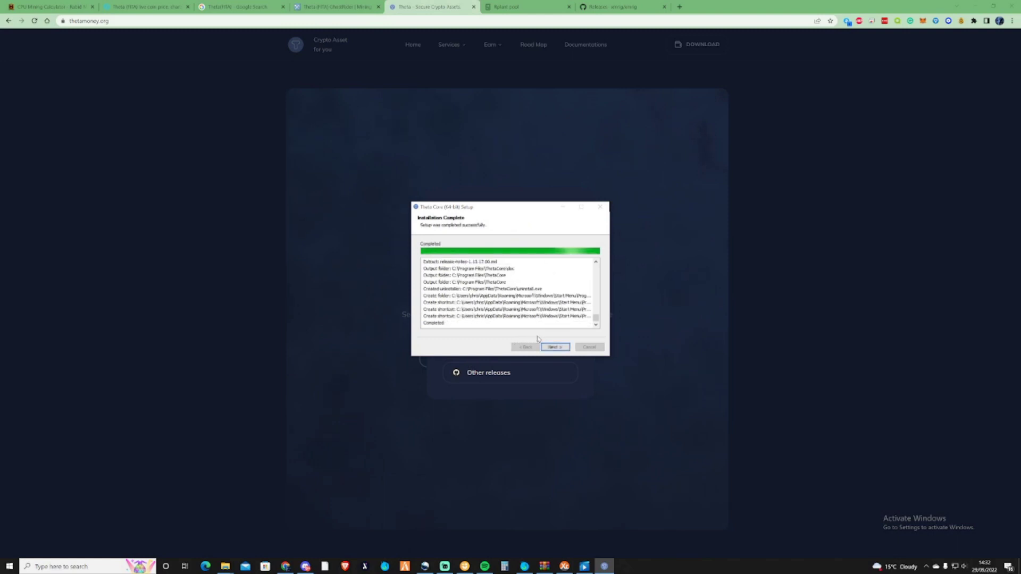
pyautogui.click(559, 348)
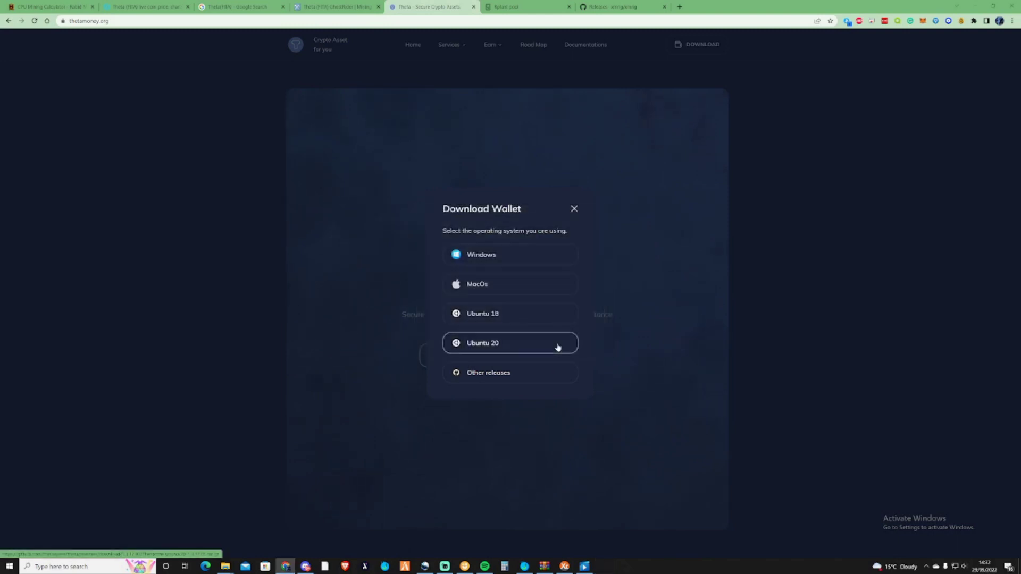
# - Close the download popup, allow the wallet network access, and save the Dark theme
pyautogui.click(572, 209)
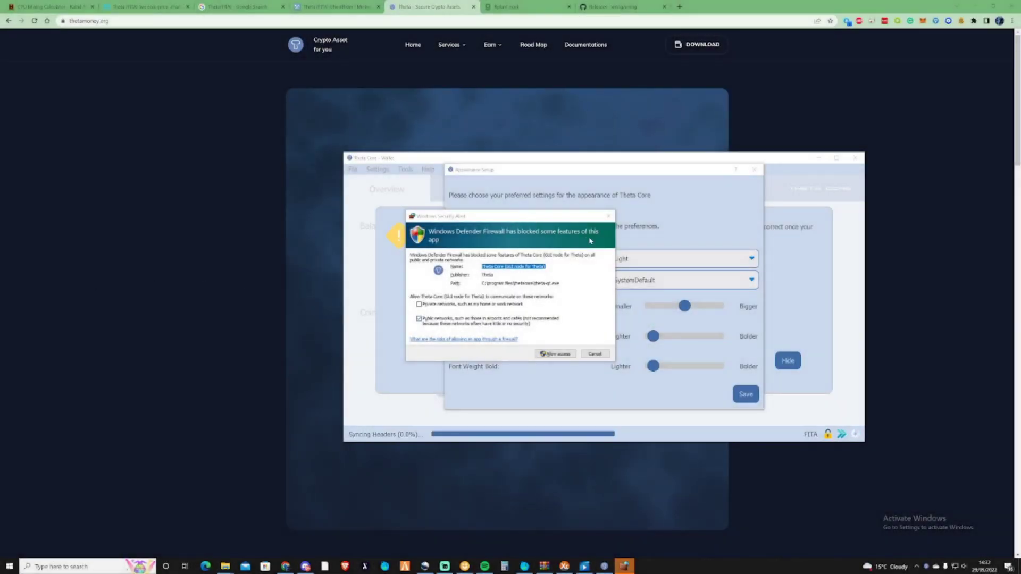
pyautogui.press('Tab')
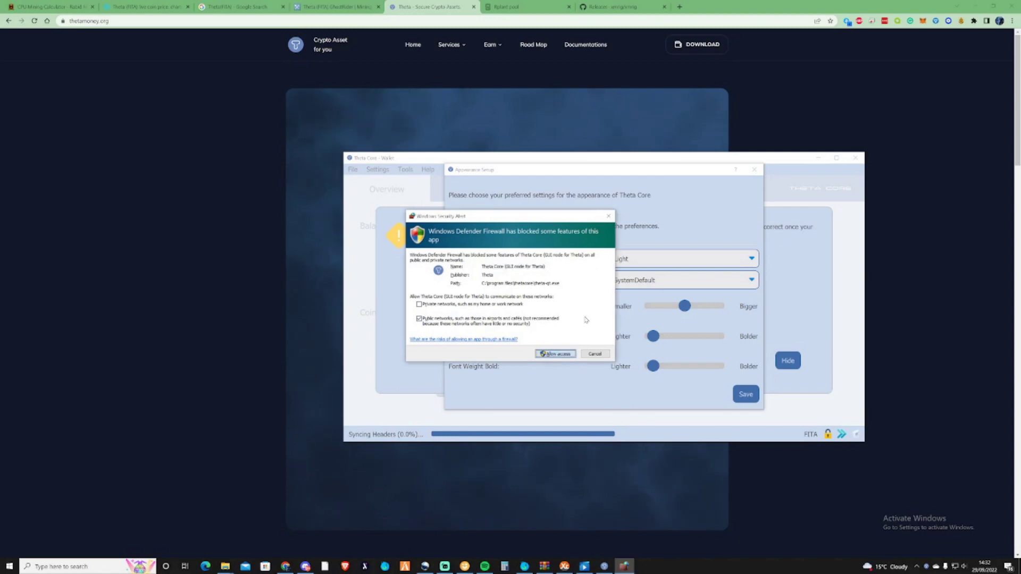
pyautogui.click(667, 259)
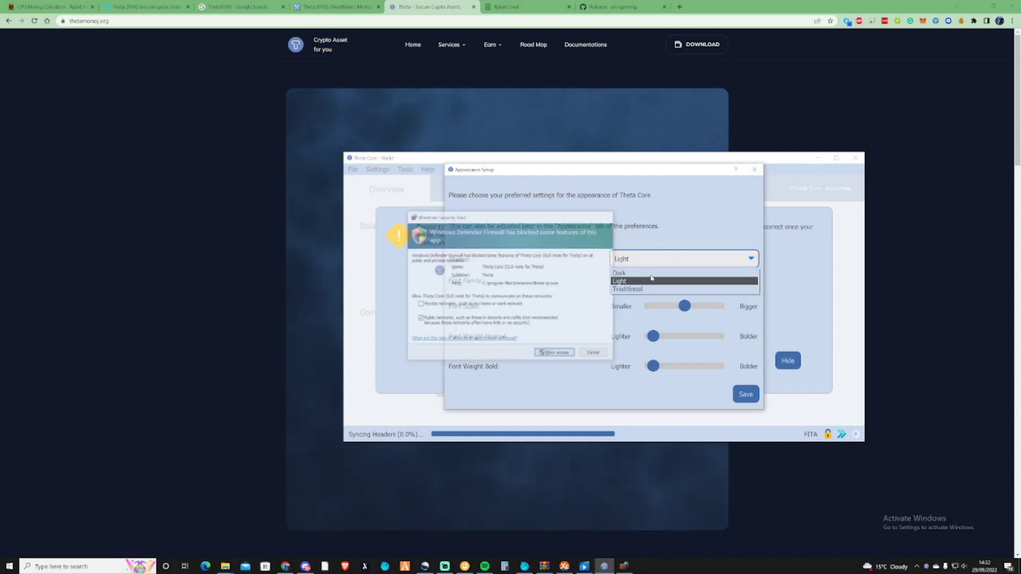
pyautogui.click(652, 276)
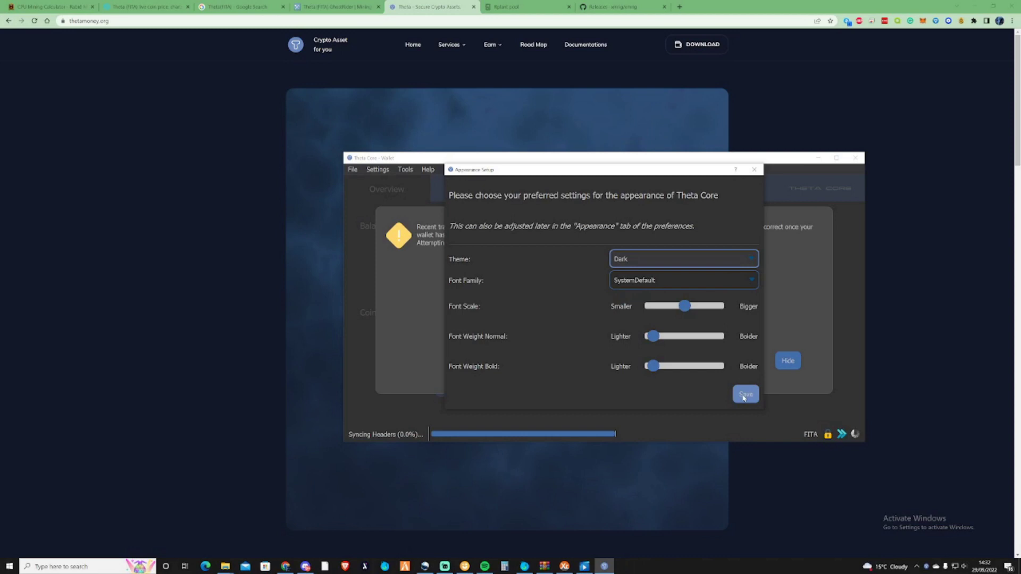
pyautogui.click(743, 396)
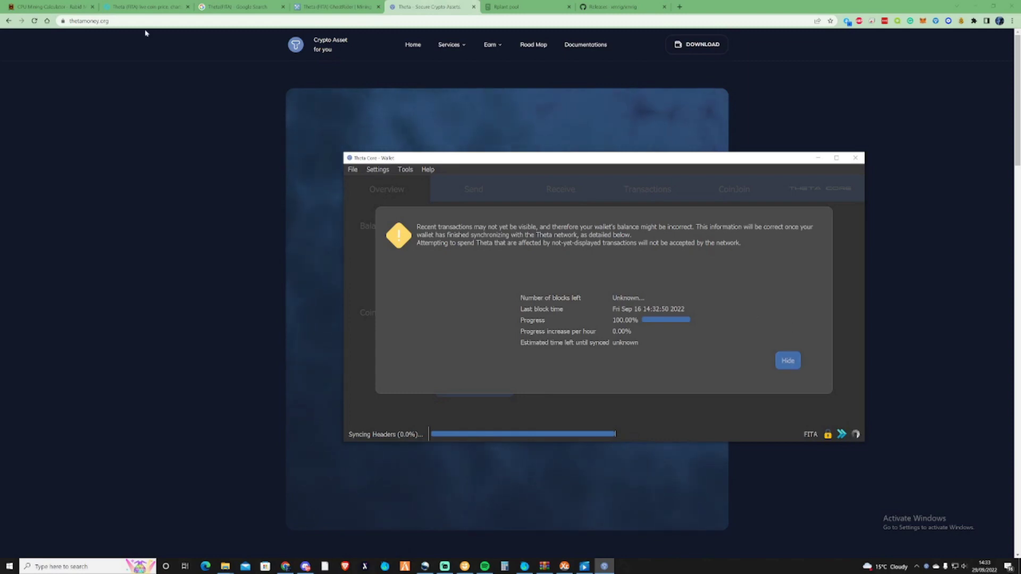
# - Select the Profit value in the Theta row of the CPU Mining Calculator
pyautogui.click(51, 7)
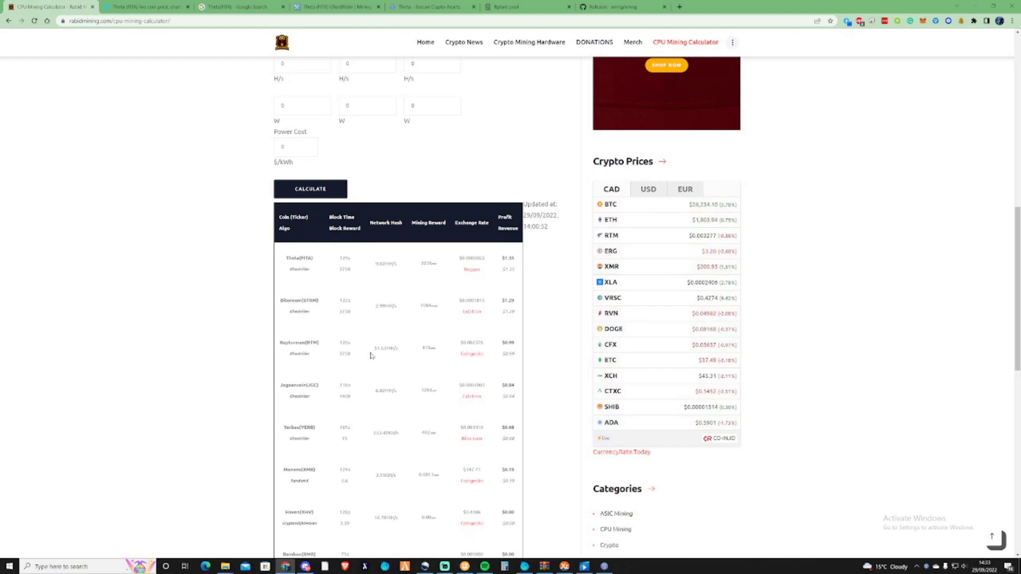
pyautogui.moveTo(501, 257); pyautogui.dragTo(512, 259)
pyautogui.scroll(2, 479, 266)
pyautogui.scroll(1, 471, 367)
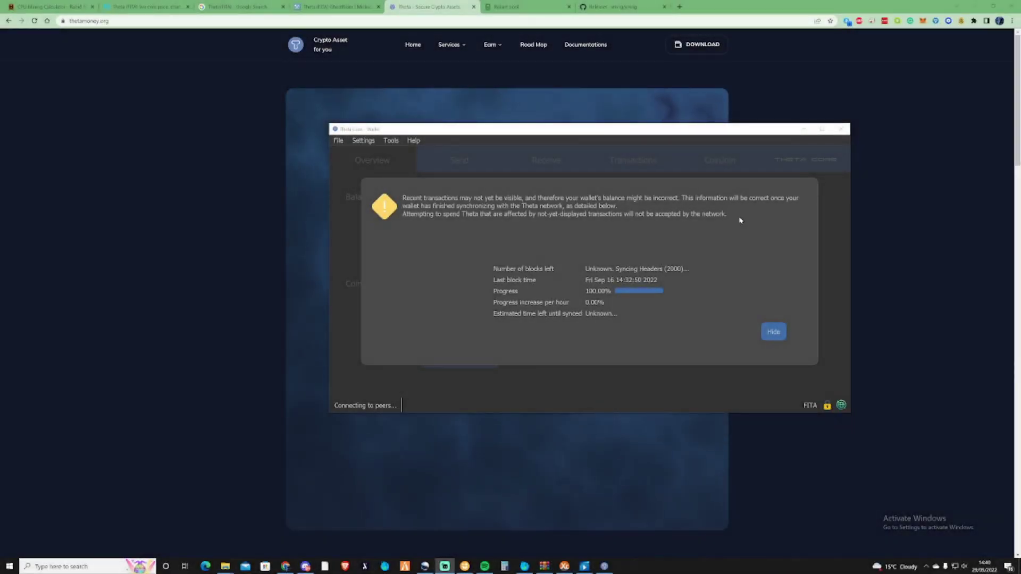
# - Dismiss the sync warning and request a payment address labelled 'rplant'
pyautogui.click(773, 331)
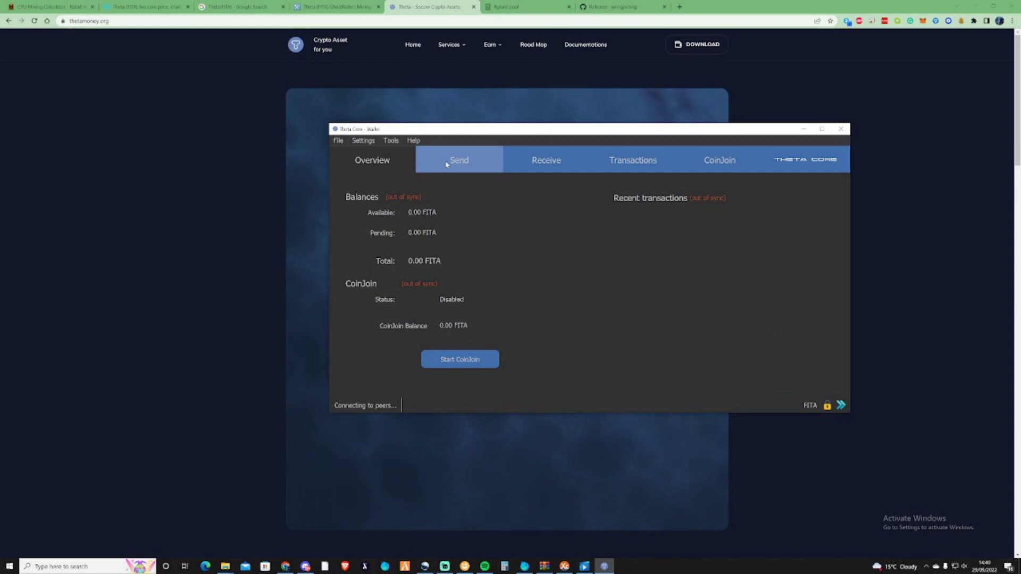
pyautogui.click(551, 163)
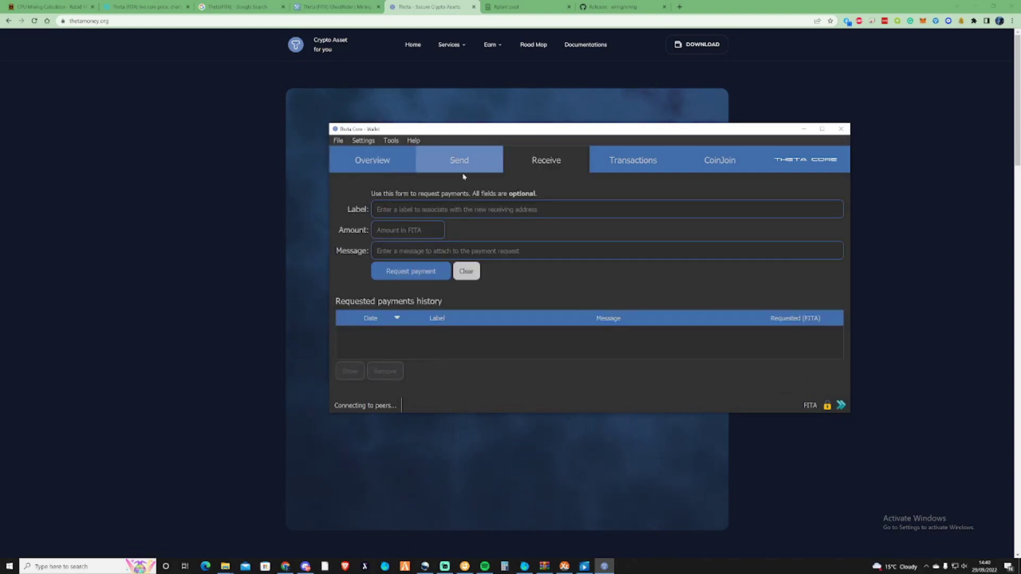
pyautogui.click(422, 209)
pyautogui.write('r')
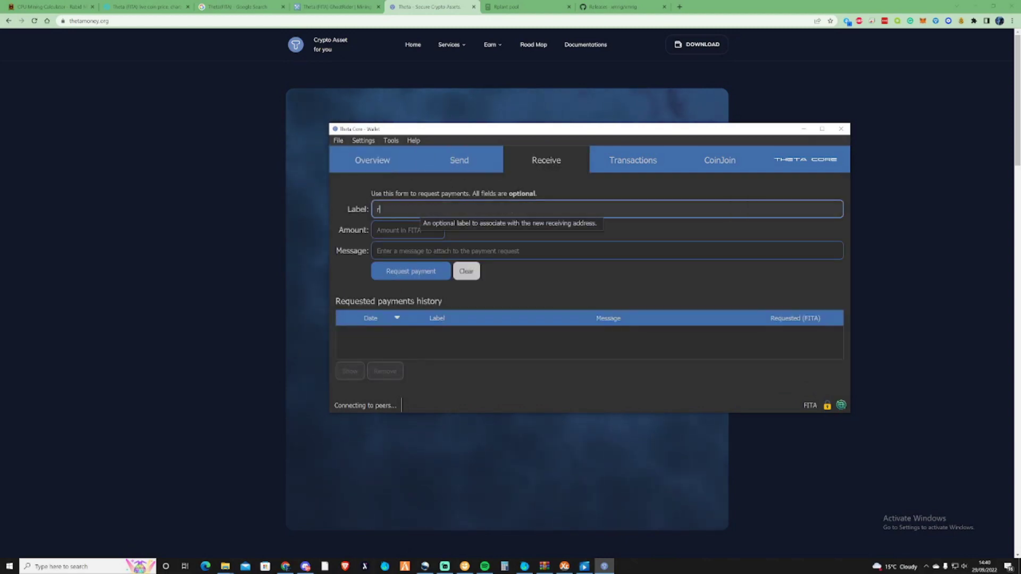
pyautogui.write('pla')
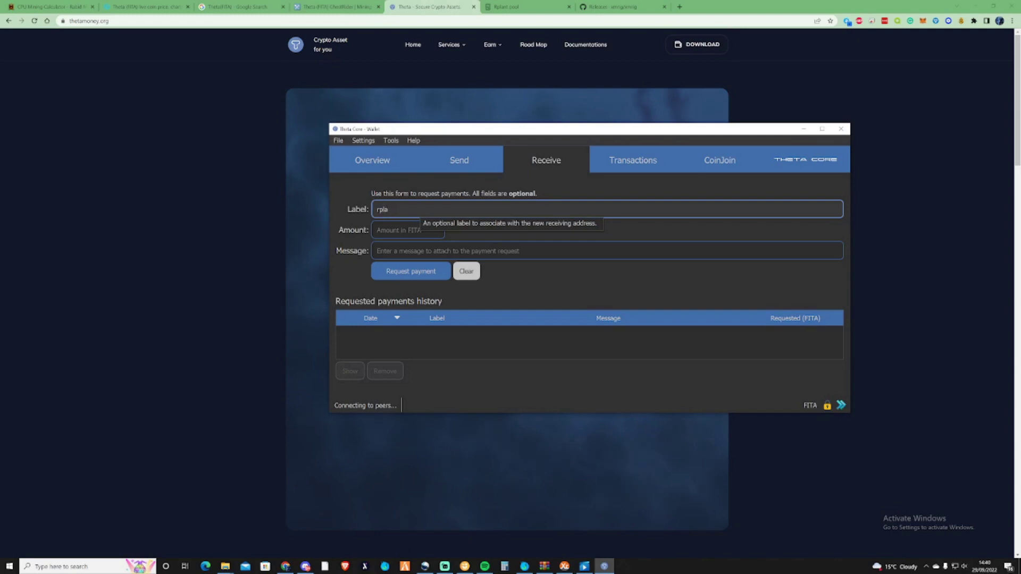
pyautogui.write('nt')
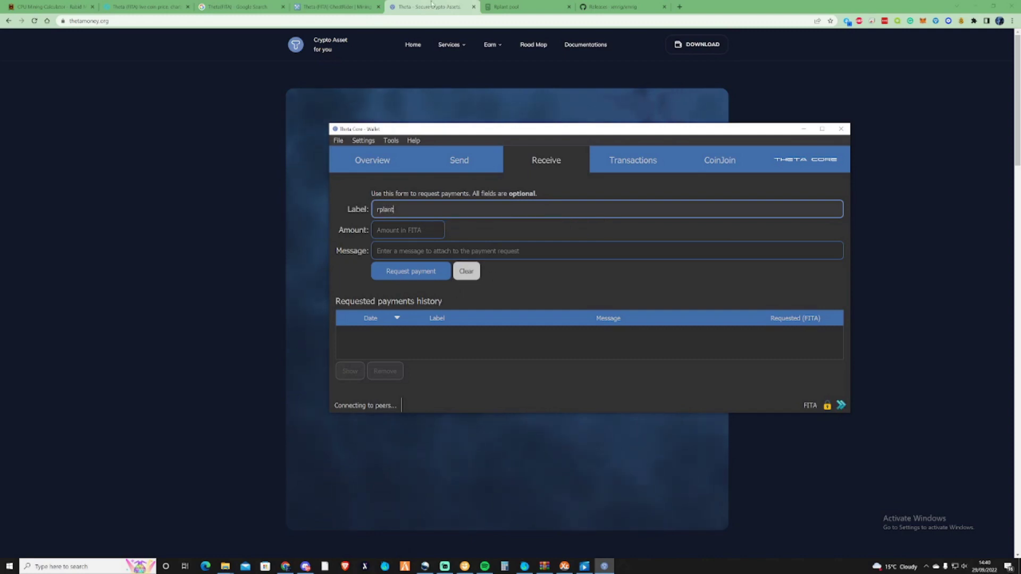
pyautogui.click(413, 276)
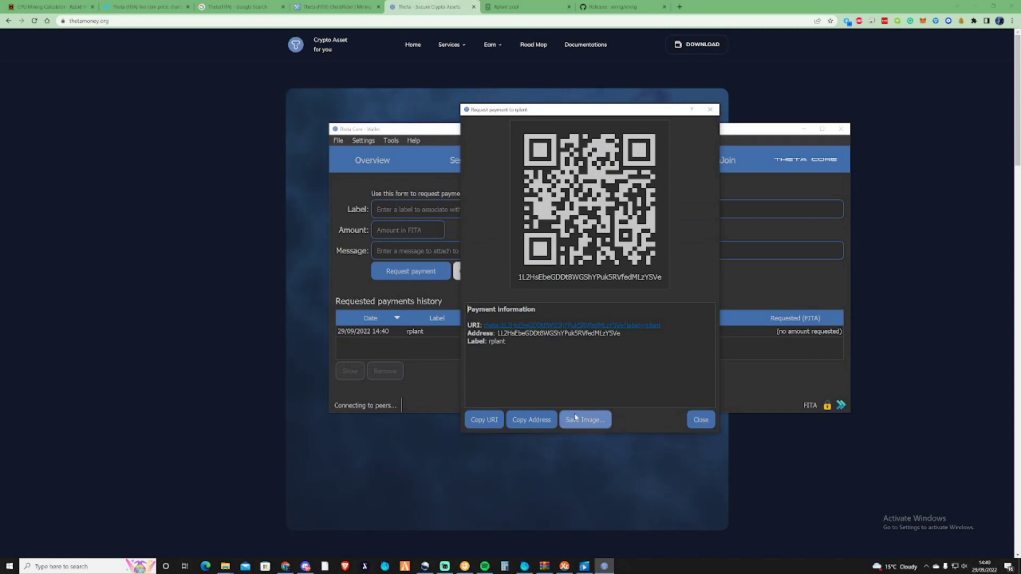
pyautogui.click(500, 8)
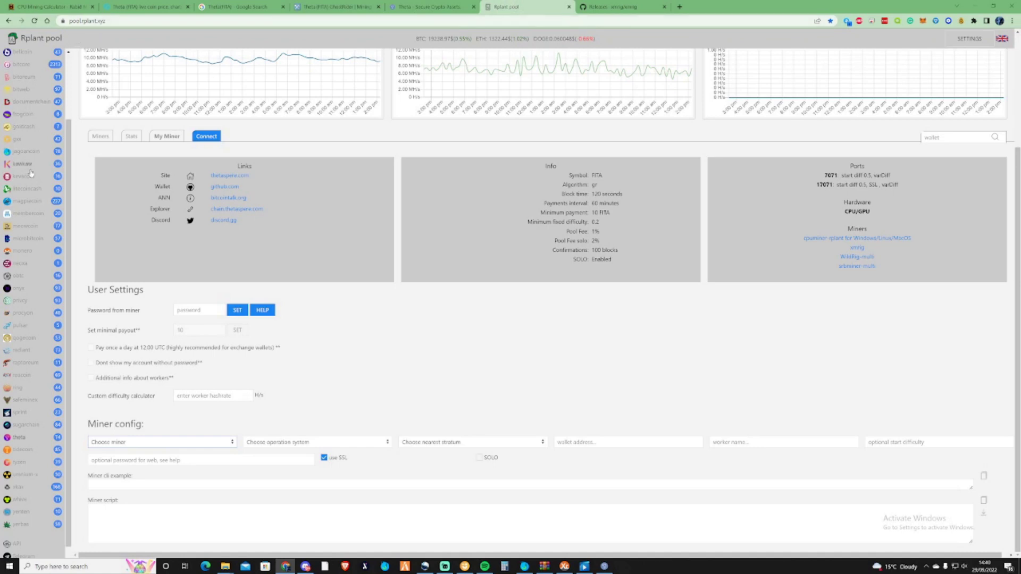
# - Open the Theta pool's connection details and paste the wallet address
pyautogui.click(22, 437)
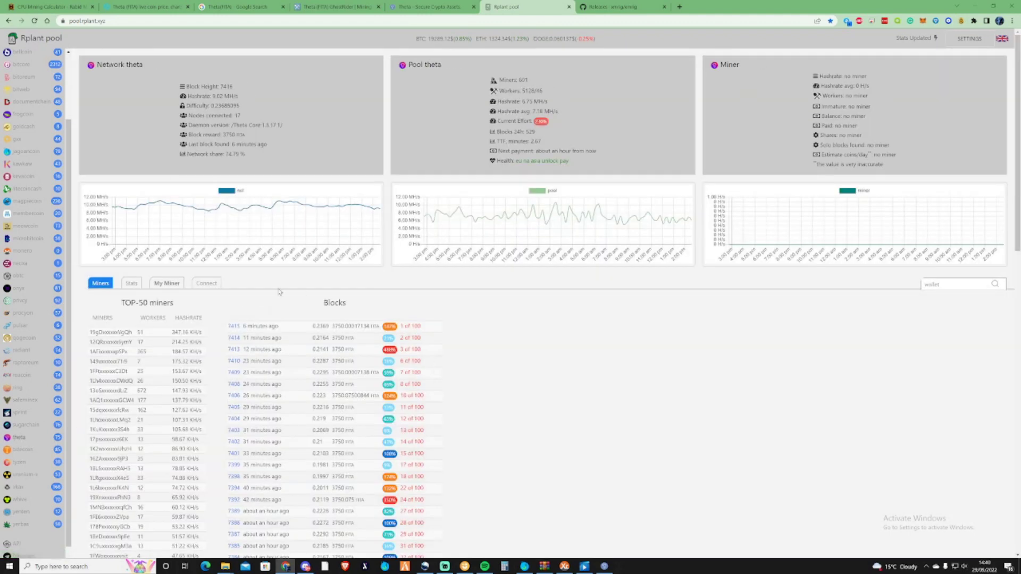
pyautogui.click(207, 284)
pyautogui.scroll(-2, 241, 371)
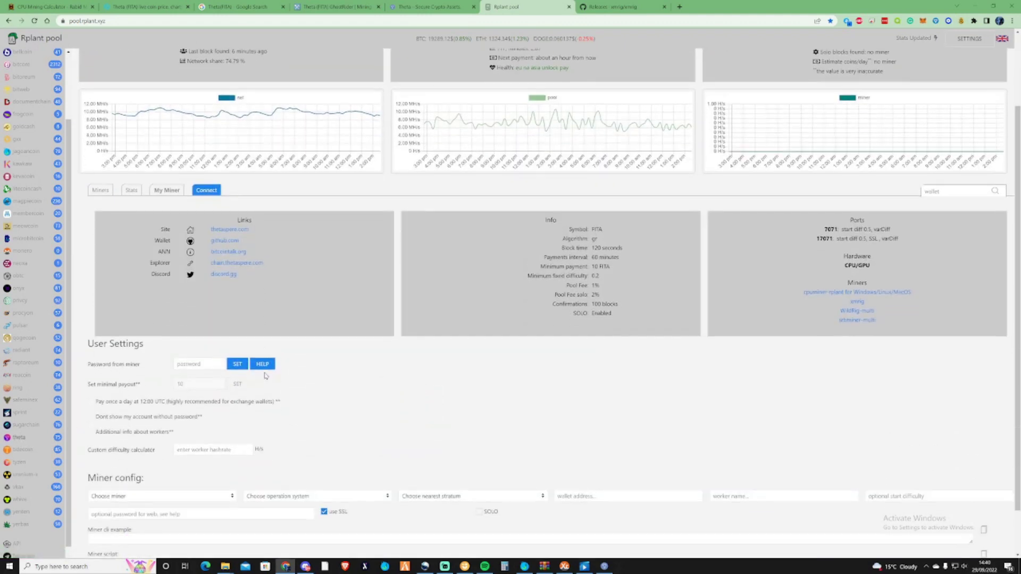
pyautogui.scroll(-1, 242, 372)
pyautogui.click(597, 442)
pyautogui.rightClick(597, 443)
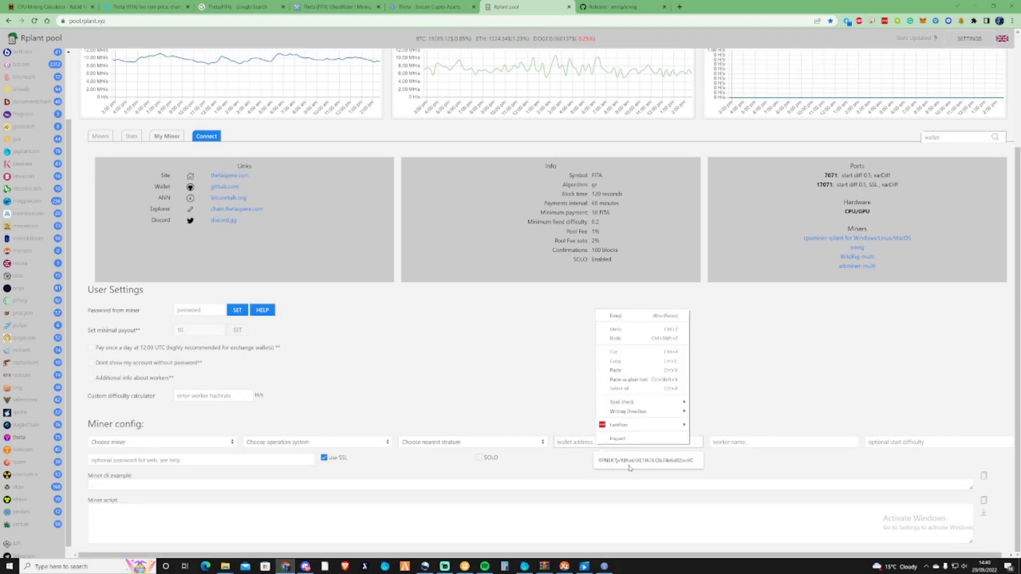
pyautogui.click(636, 371)
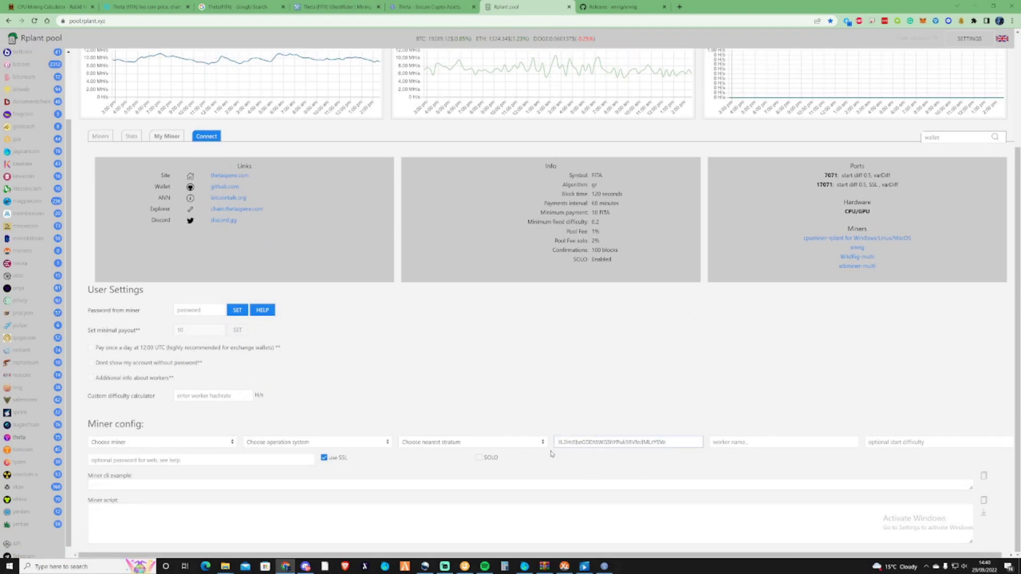
# - Set worker name ryzen7, operating system Windows and miner xmrig
pyautogui.press('Tab')
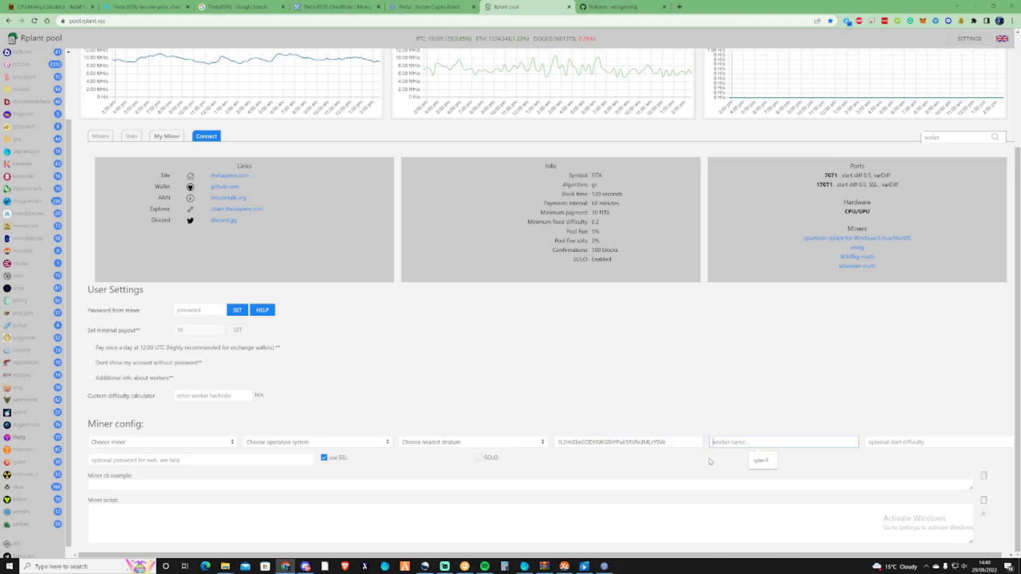
pyautogui.press('Down')
pyautogui.press('Return')
pyautogui.click(356, 442)
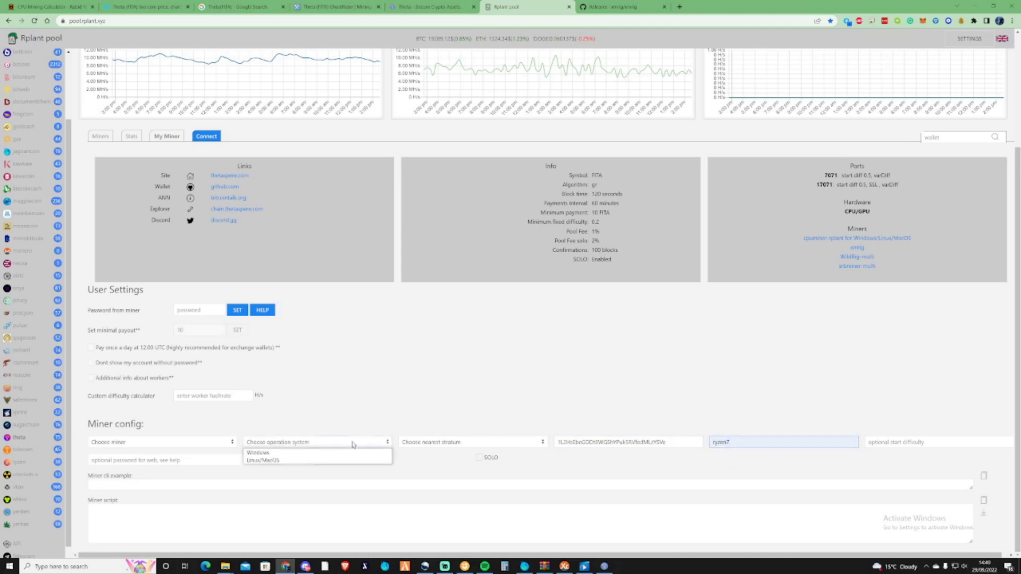
pyautogui.click(278, 456)
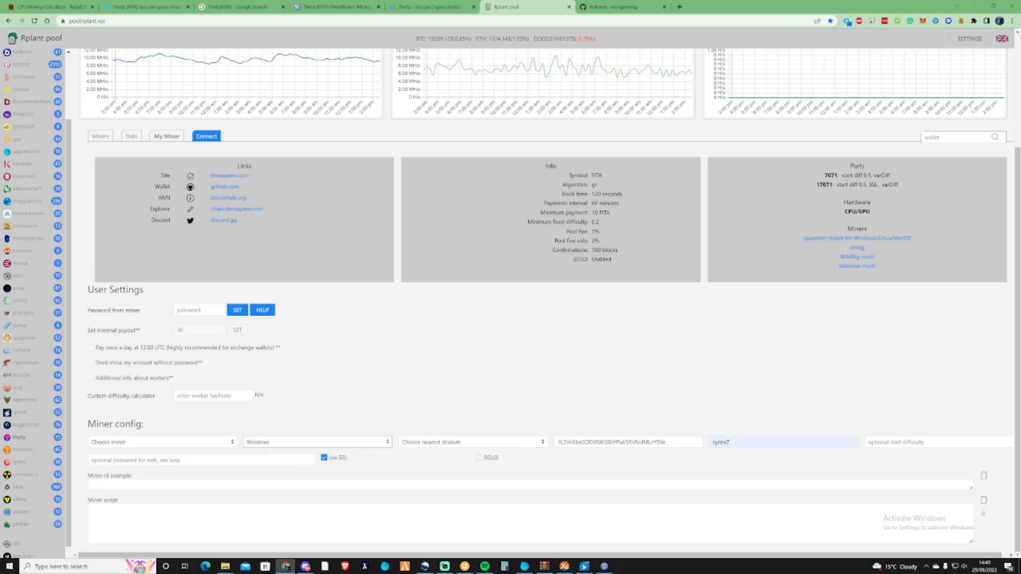
pyautogui.click(207, 444)
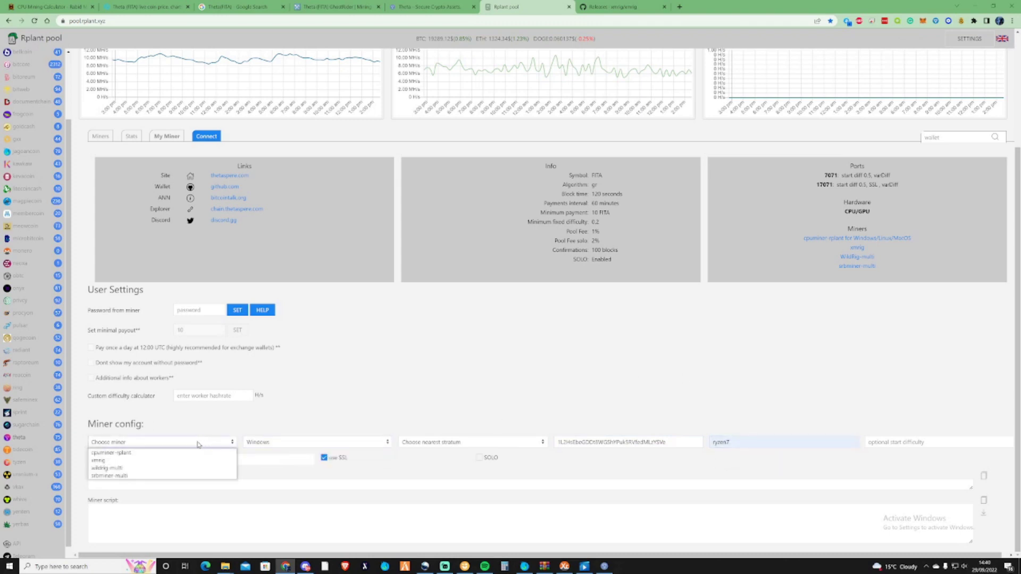
pyautogui.click(114, 461)
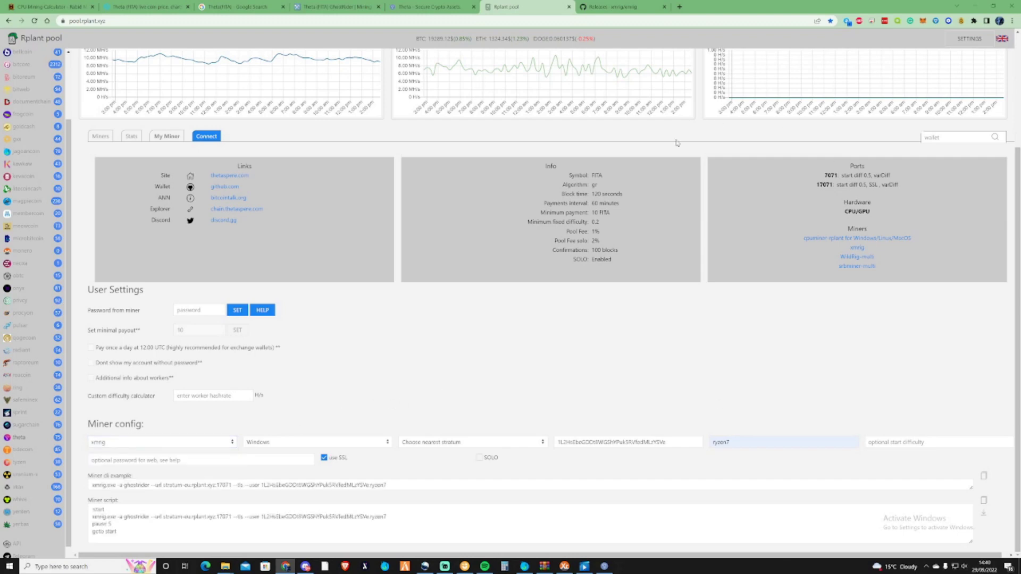
pyautogui.click(619, 6)
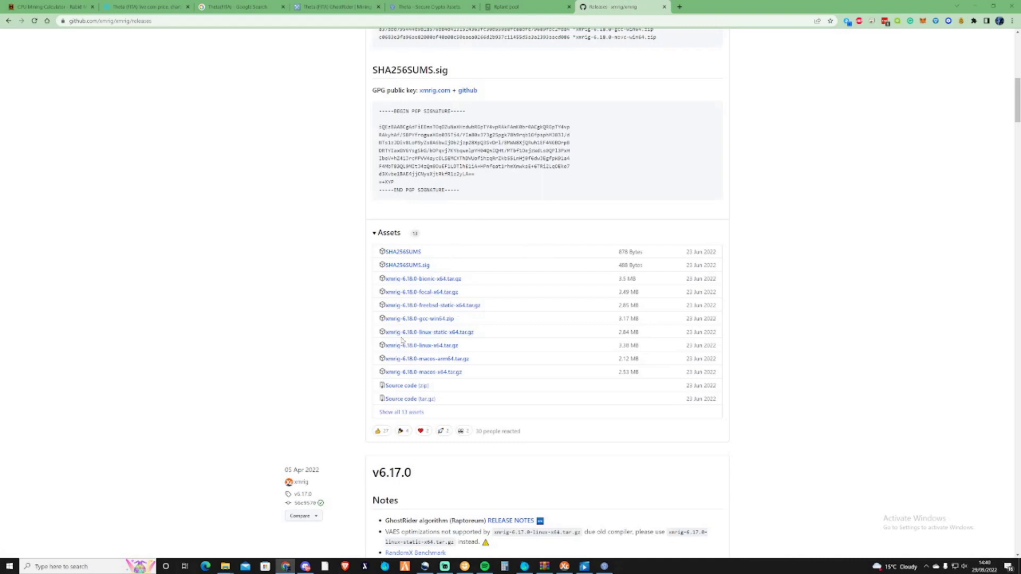
# - Download the xmrig-6.18.0-gcc-win64.zip release asset
pyautogui.click(435, 319)
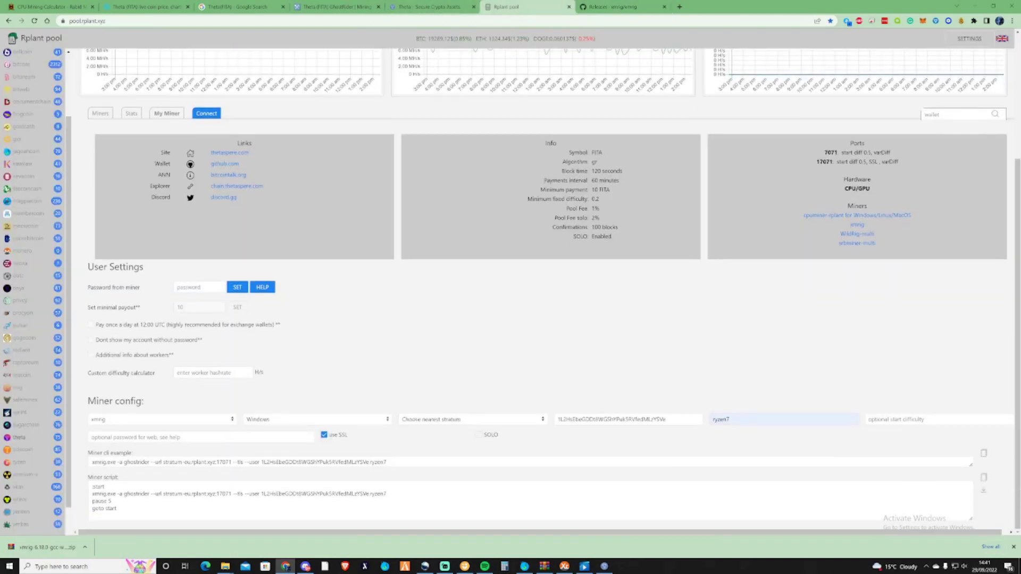
# - Choose the Europe stratum and copy the entire Miner script text
pyautogui.click(463, 420)
pyautogui.click(459, 431)
pyautogui.moveTo(118, 507); pyautogui.dragTo(89, 486)
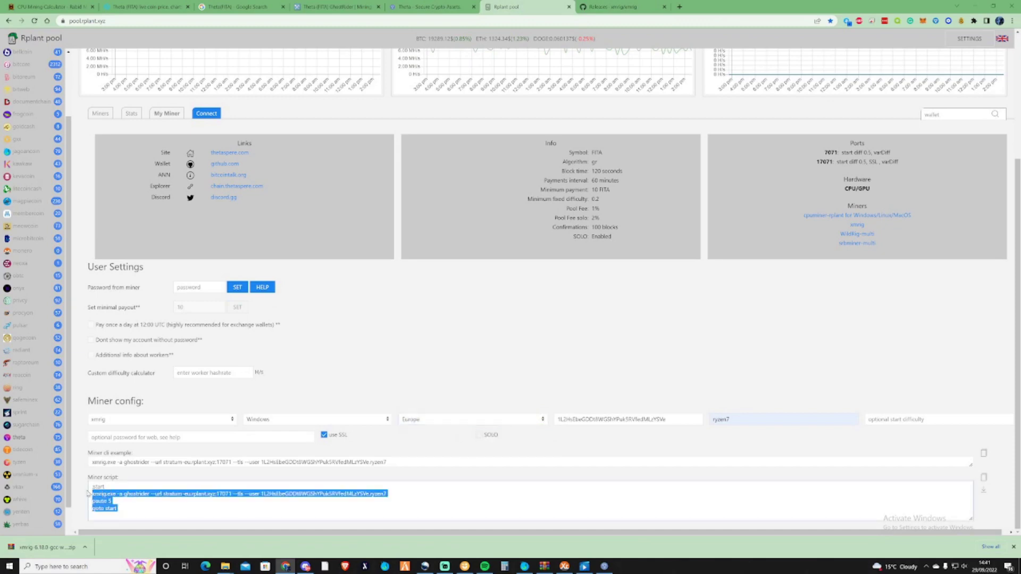
pyautogui.rightClick(103, 503)
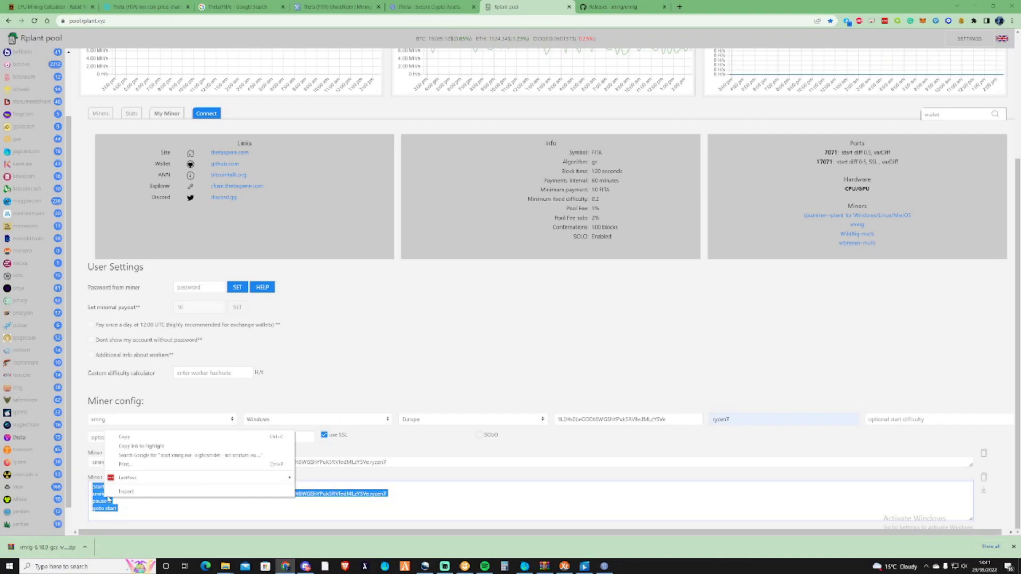
pyautogui.click(140, 440)
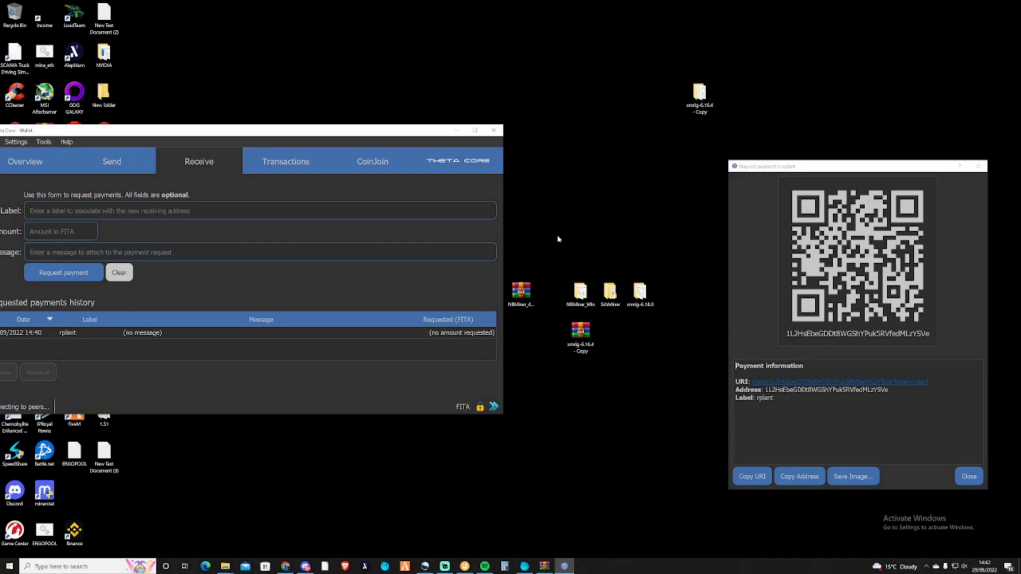
# - Move the 'xmrig-6.16.4 - Copy' archive icon aside and open the xmrig-6.18.0 folder
pyautogui.moveTo(582, 331); pyautogui.dragTo(571, 222)
pyautogui.moveTo(571, 222); pyautogui.dragTo(564, 250)
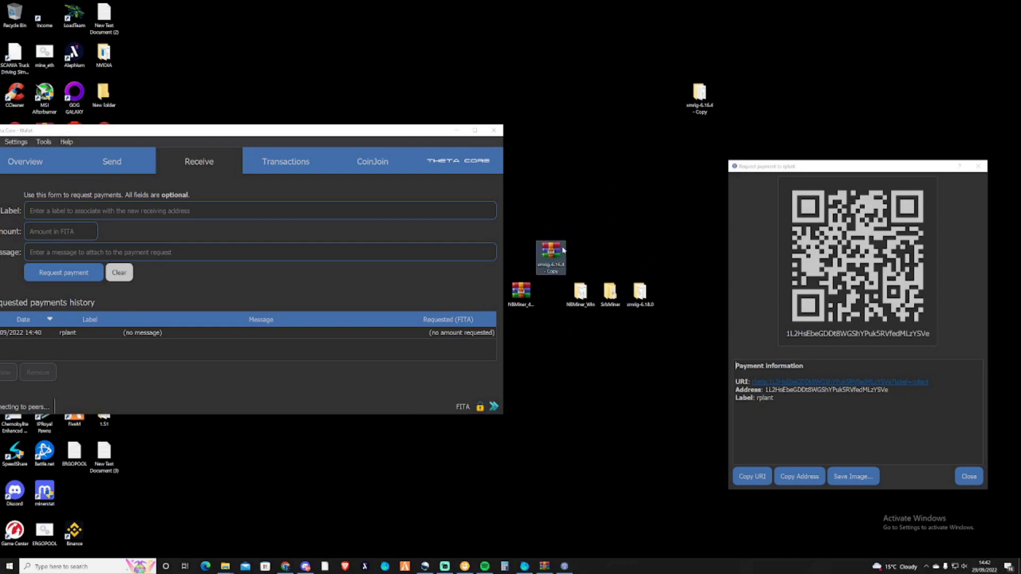
pyautogui.rightClick(551, 250)
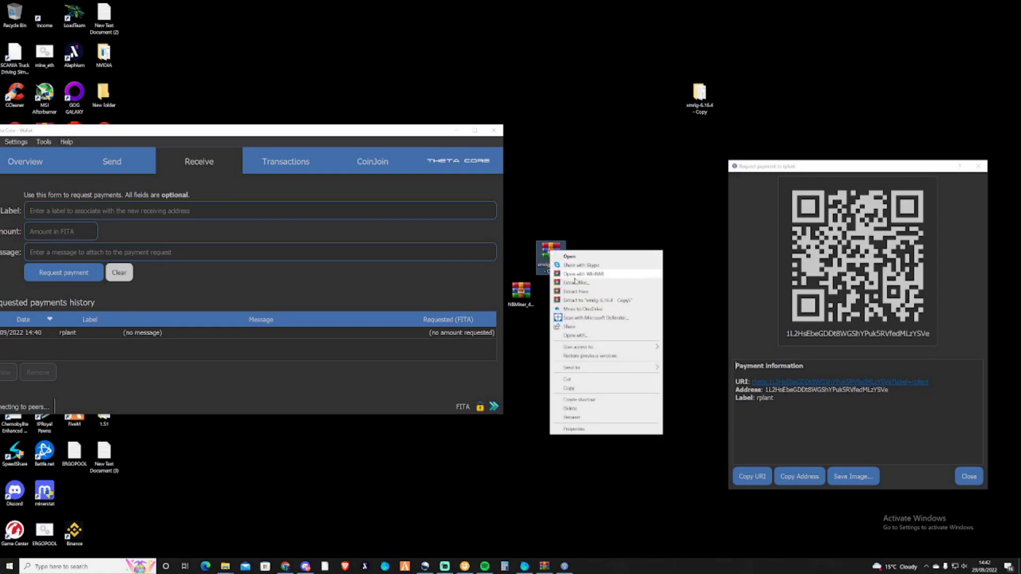
pyautogui.click(702, 397)
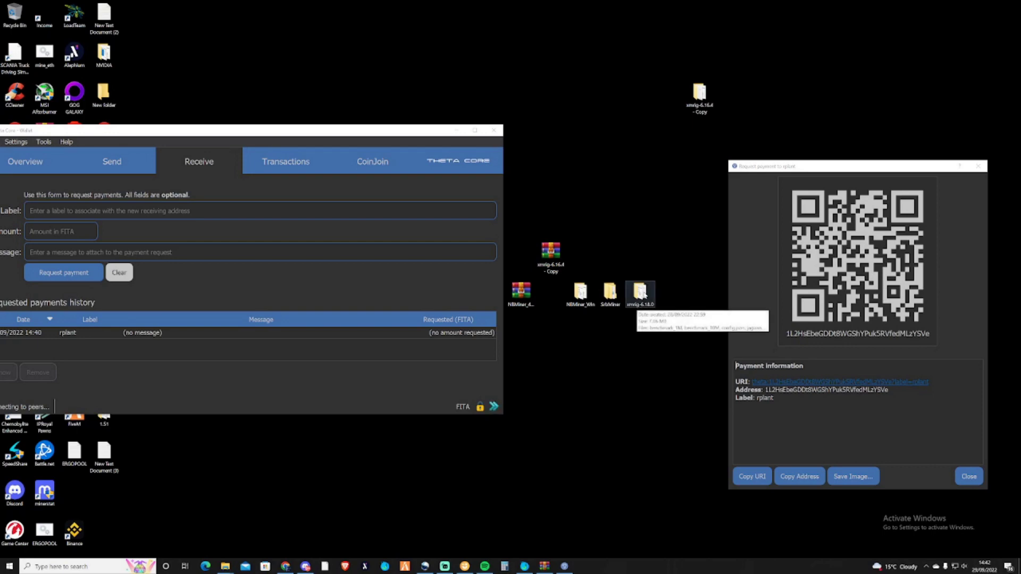
pyautogui.doubleClick(643, 295)
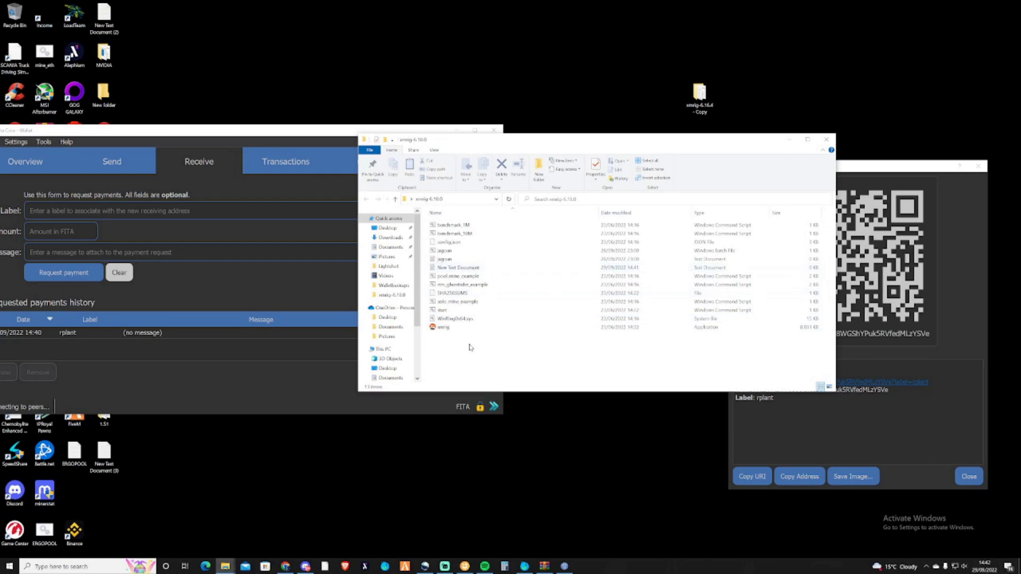
# - Create a text document named 'Thera' in xmrig-6.18.0 and open it
pyautogui.rightClick(471, 349)
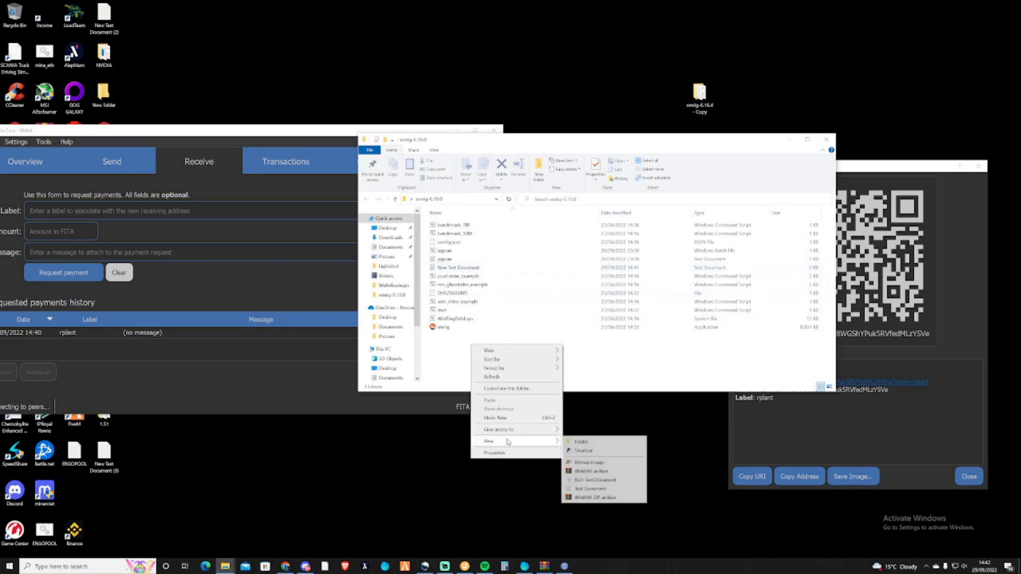
pyautogui.click(589, 489)
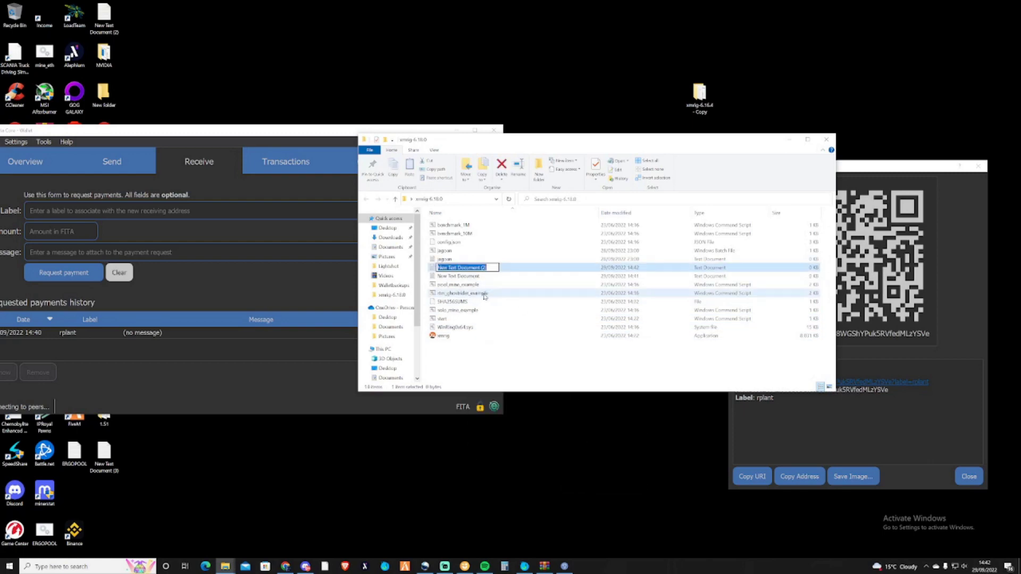
pyautogui.write('T')
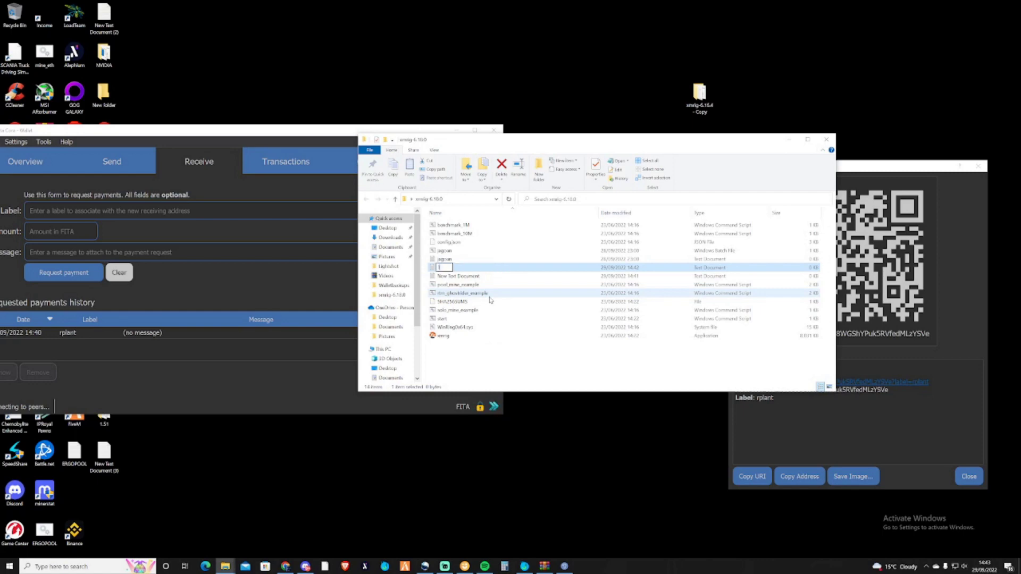
pyautogui.write('he')
pyautogui.write('re')
pyautogui.press('Return')
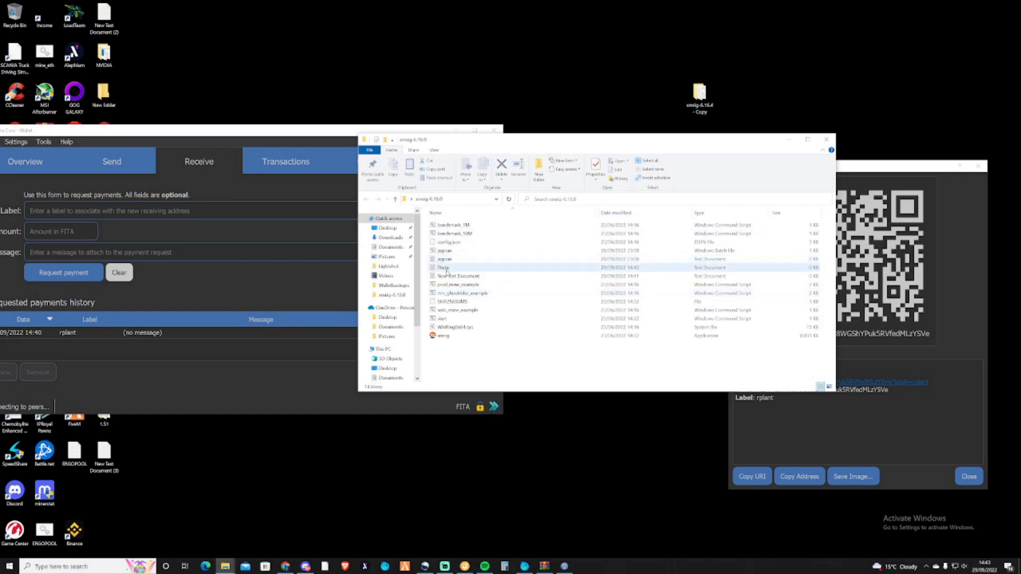
# - Paste the copied four-line mining script into the empty document
pyautogui.press('Return')
pyautogui.rightClick(499, 359)
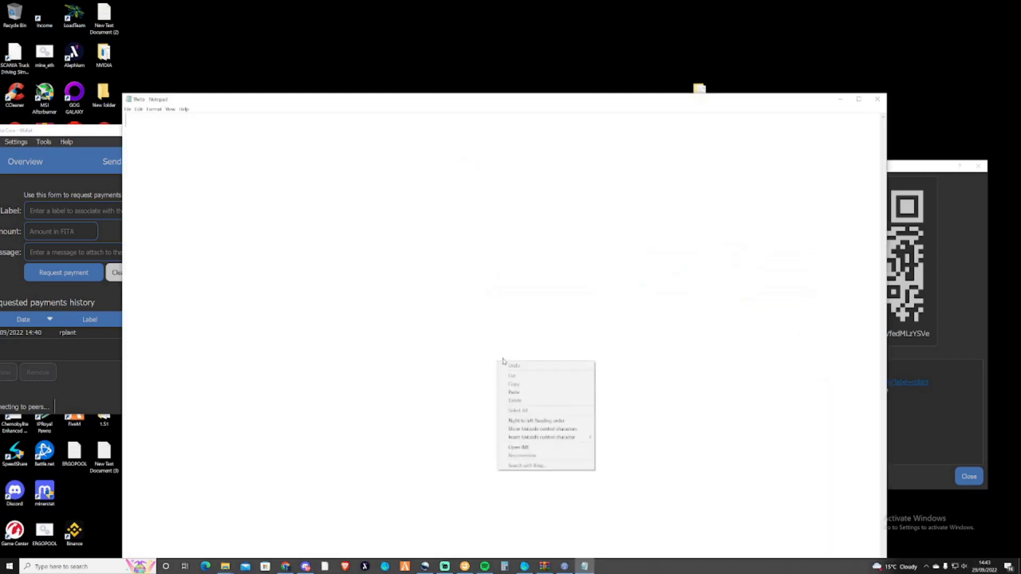
pyautogui.click(519, 391)
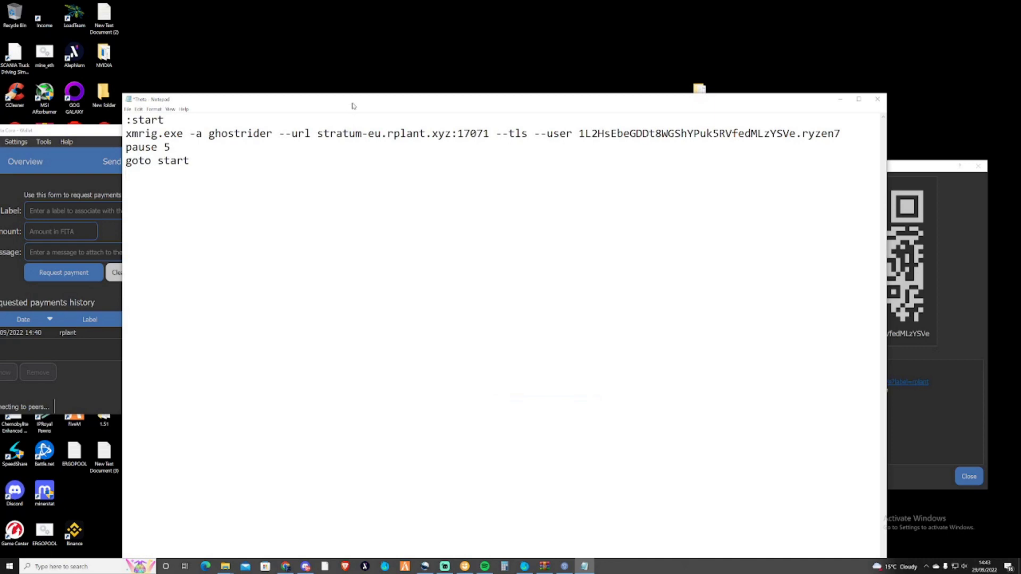
pyautogui.moveTo(354, 105)
pyautogui.mouseDown()
pyautogui.moveTo(315, 38)
pyautogui.moveTo(356, 57)
pyautogui.mouseUp()
# - Save the script as 'Theta.bat' and close Notepad
pyautogui.click(128, 62)
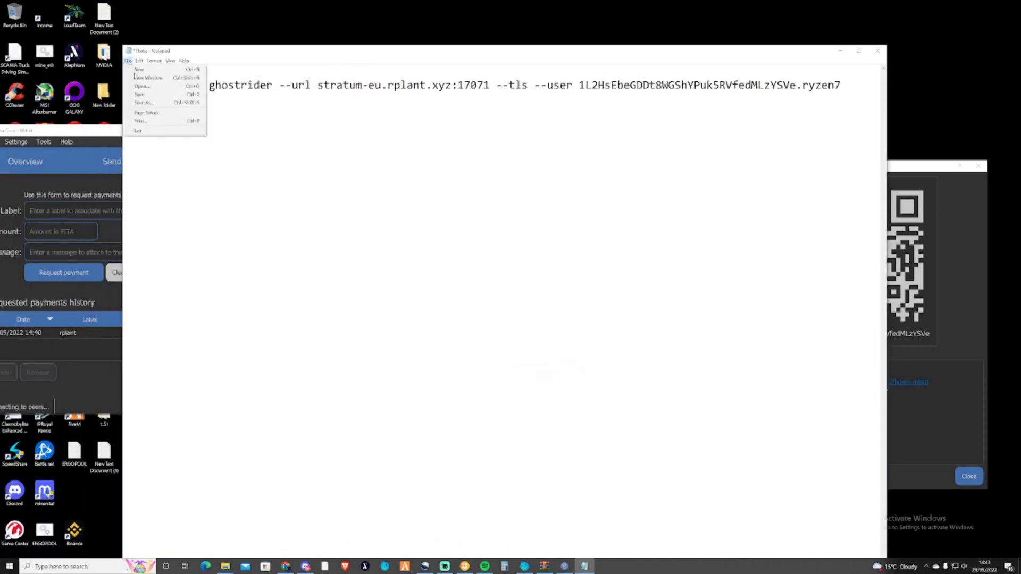
pyautogui.click(153, 102)
pyautogui.write('Theta')
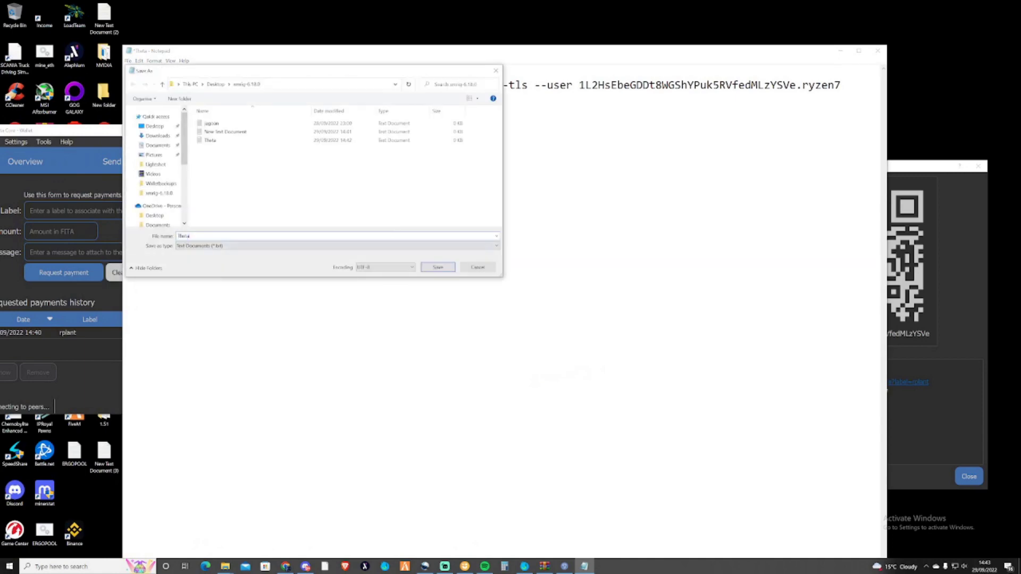
pyautogui.write('.')
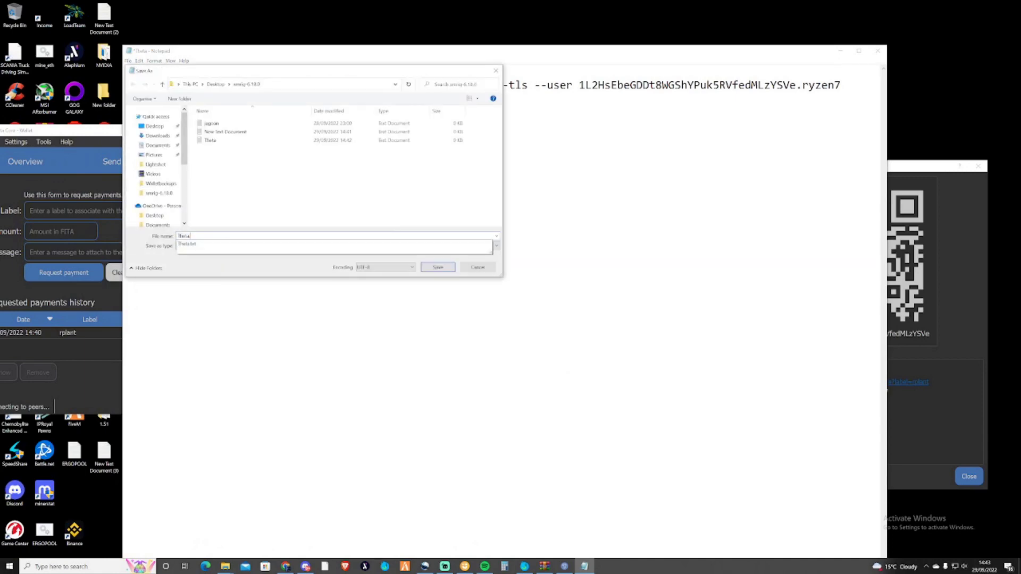
pyautogui.write('bat')
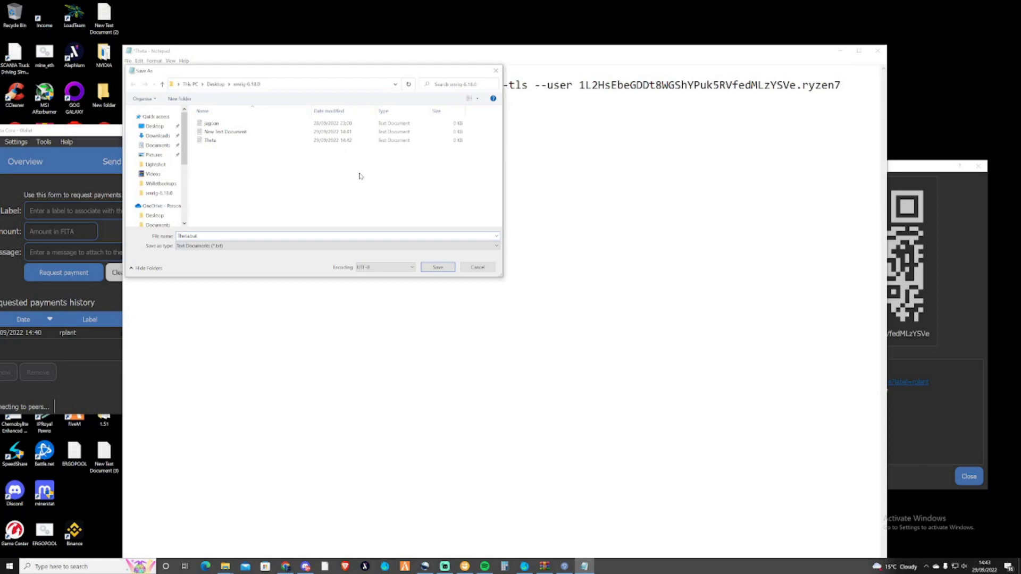
pyautogui.click(449, 270)
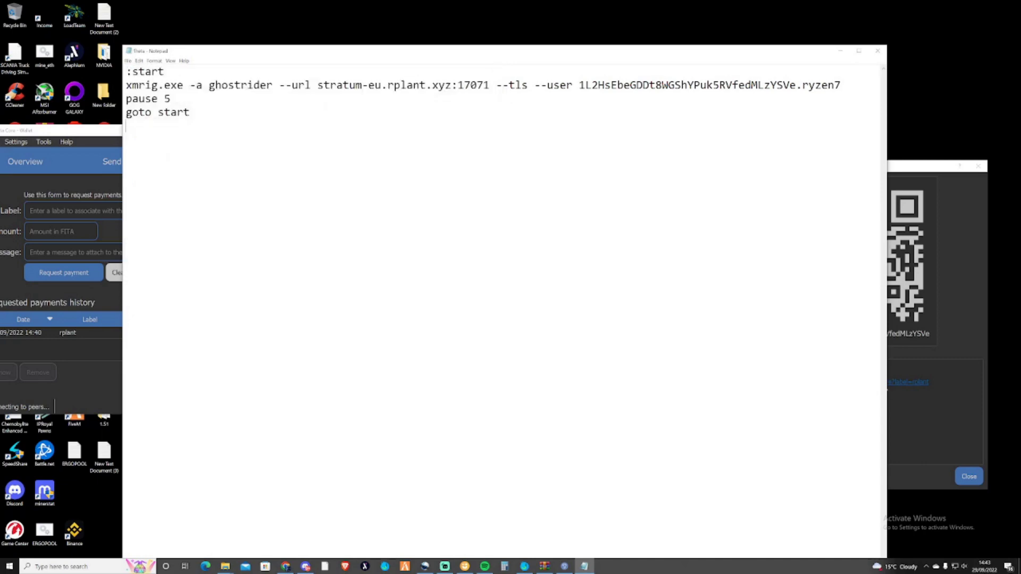
pyautogui.click(877, 50)
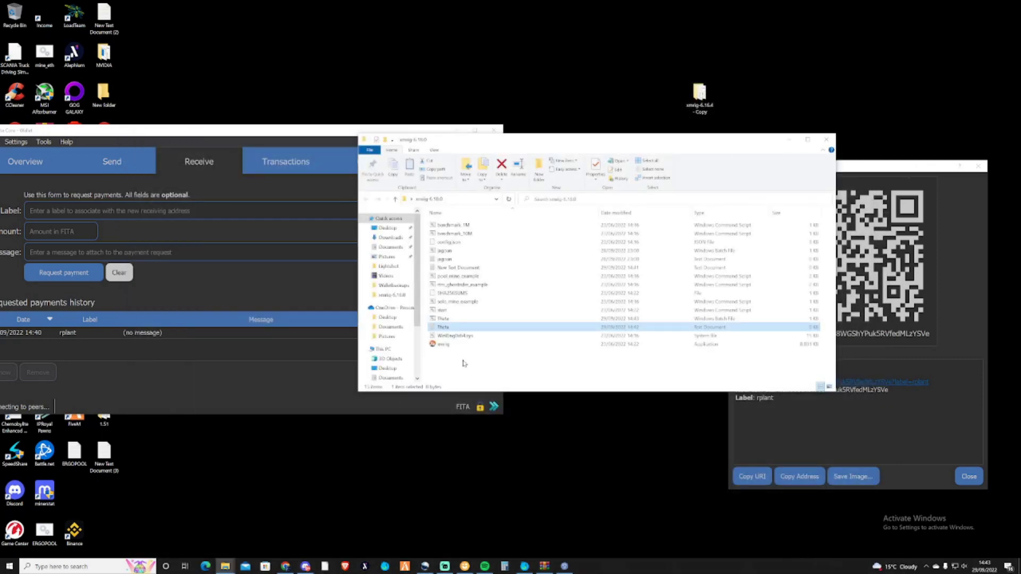
# - Launch Theta.bat, close the leftover command prompt, and move the XMRig console to the top left
pyautogui.click(463, 353)
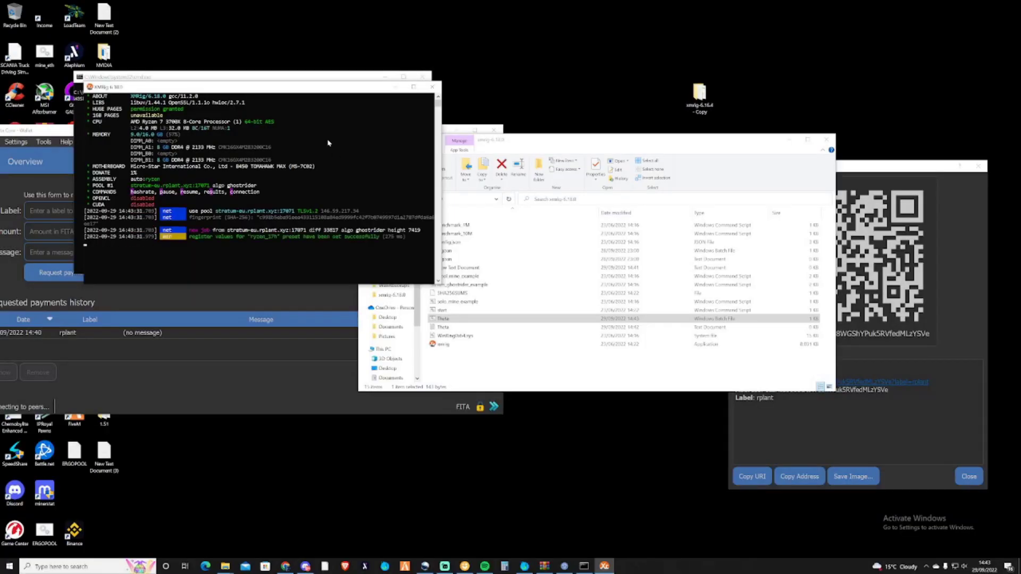
pyautogui.moveTo(358, 102); pyautogui.dragTo(480, 169)
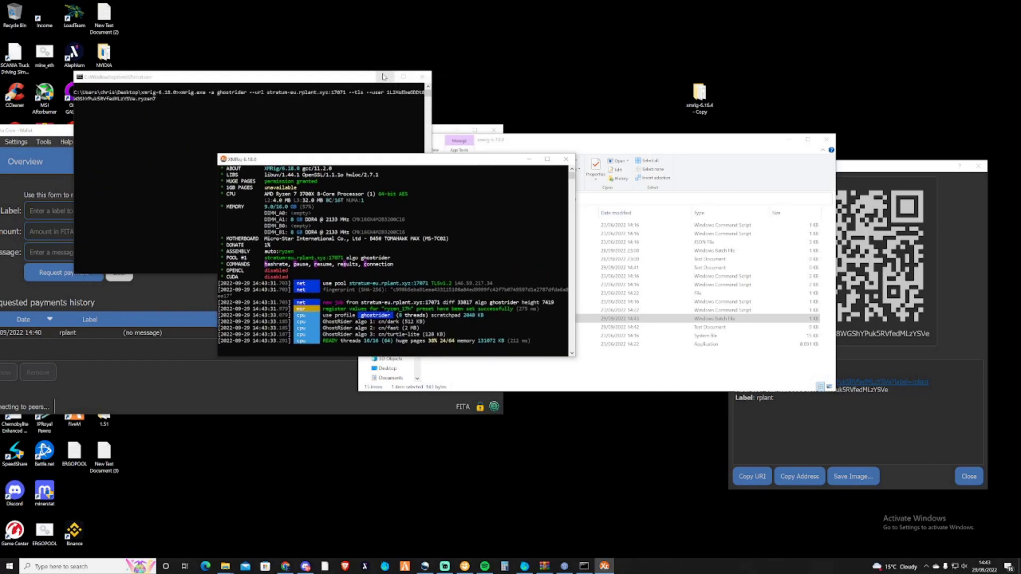
pyautogui.click(384, 77)
pyautogui.moveTo(475, 163); pyautogui.dragTo(385, 85)
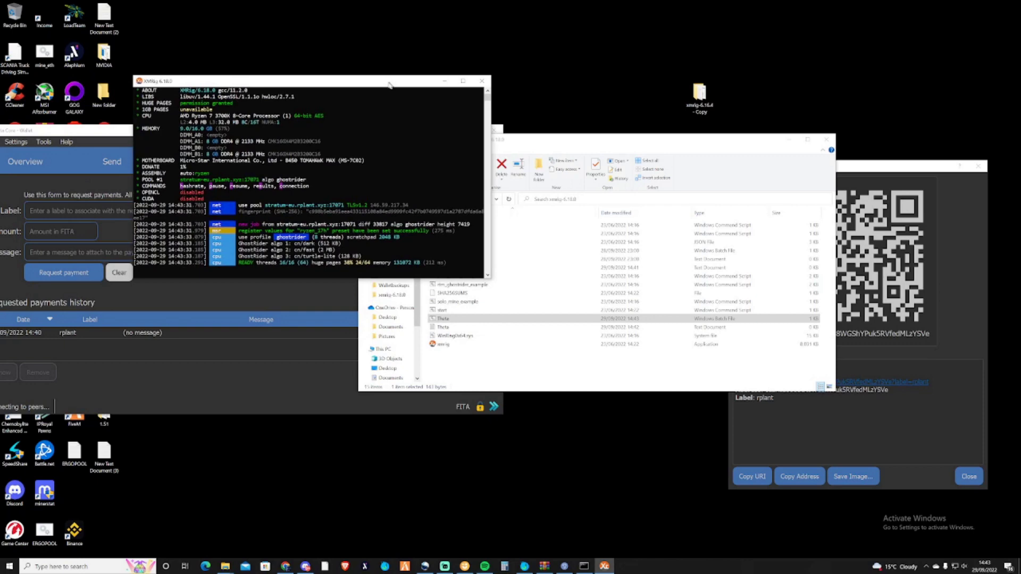
# - Tick 'Run this program as an administrator' in xmrig.exe's Compatibility properties and confirm
pyautogui.moveTo(532, 147); pyautogui.dragTo(569, 154)
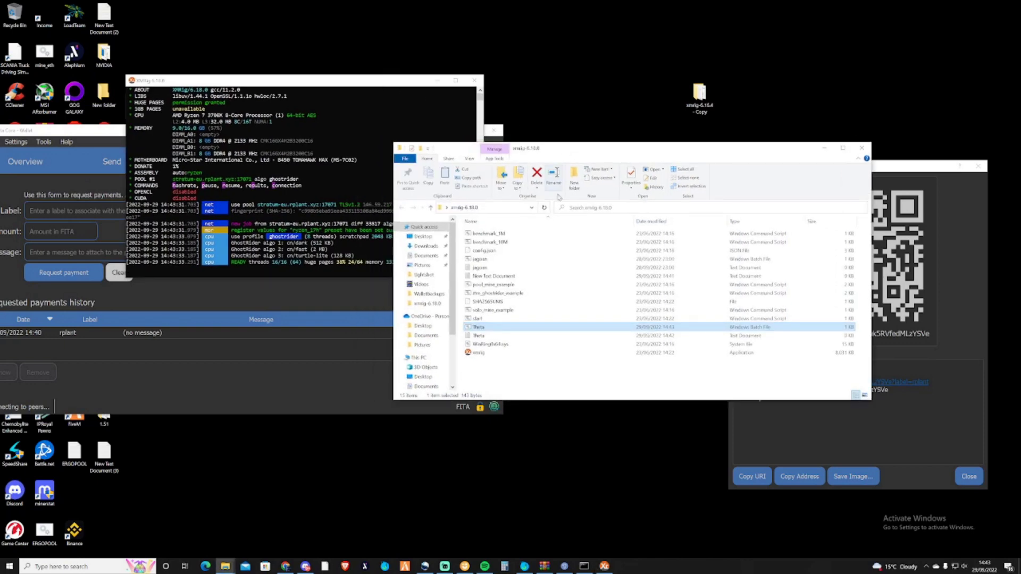
pyautogui.click(306, 247)
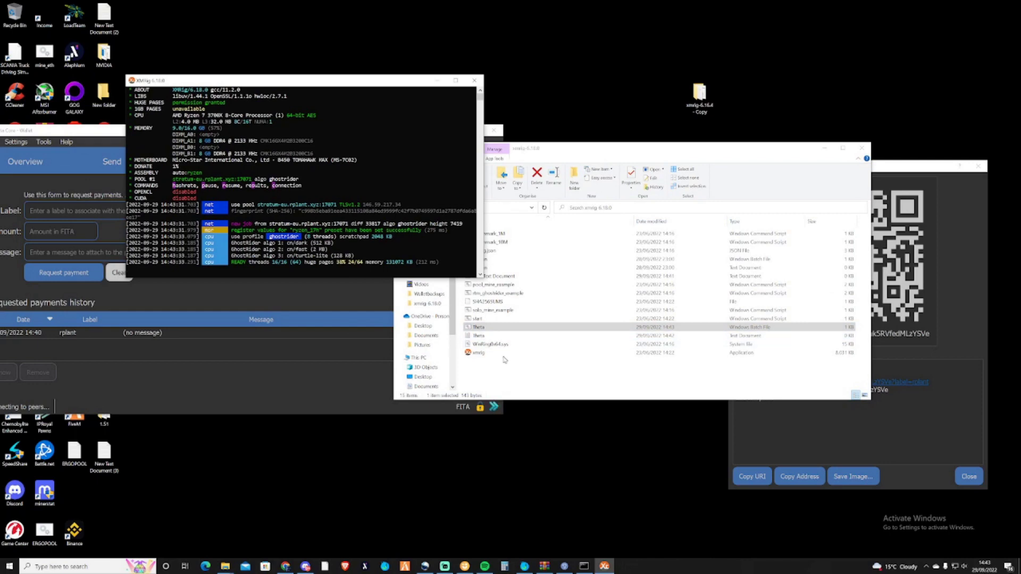
pyautogui.click(482, 352)
pyautogui.rightClick(484, 354)
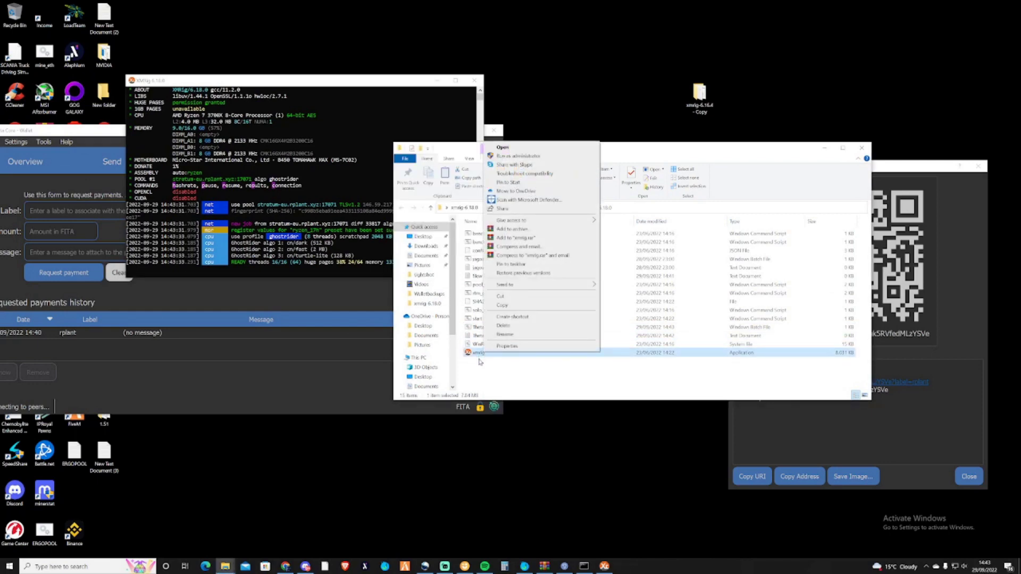
pyautogui.click(518, 345)
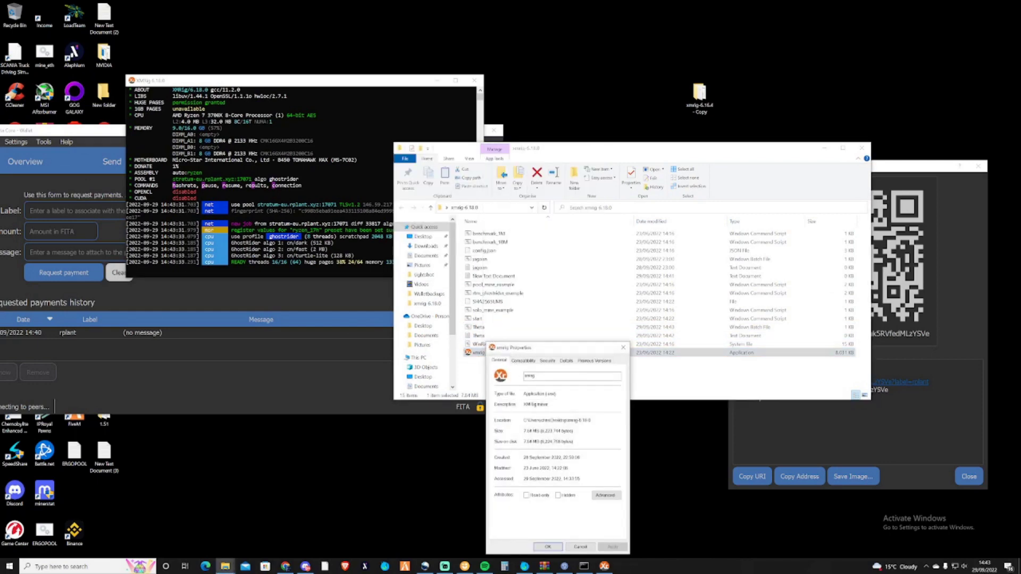
pyautogui.click(522, 361)
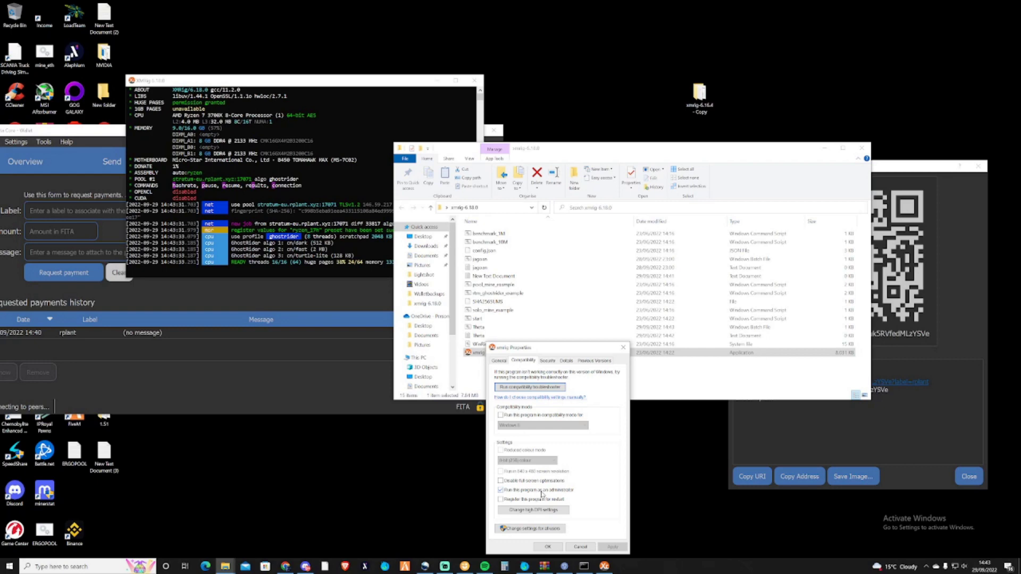
pyautogui.click(546, 548)
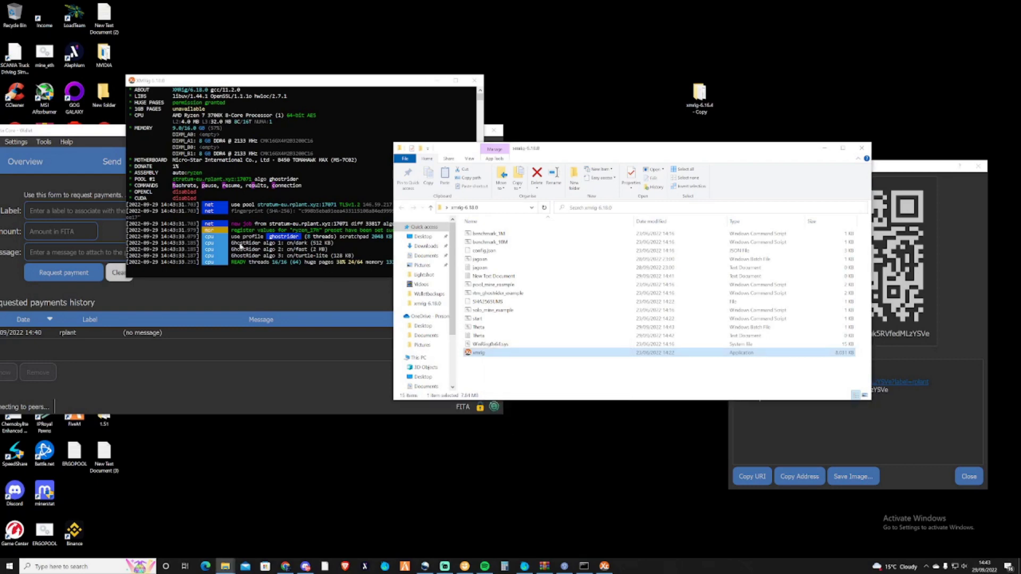
pyautogui.click(325, 241)
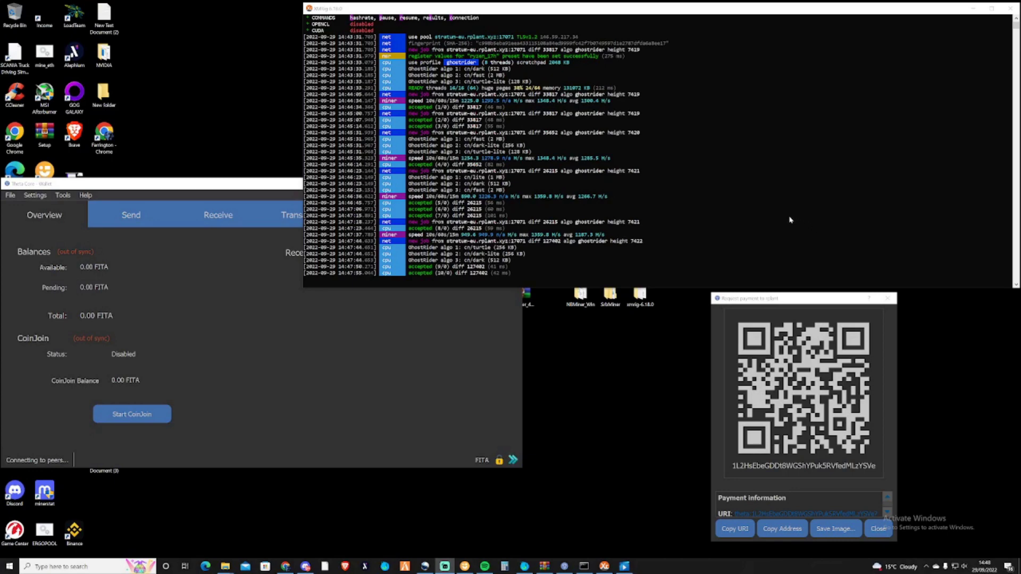
# - Shift the wallet's payment request dialog right and keep the XMRig console showing accepted shares
pyautogui.click(749, 300)
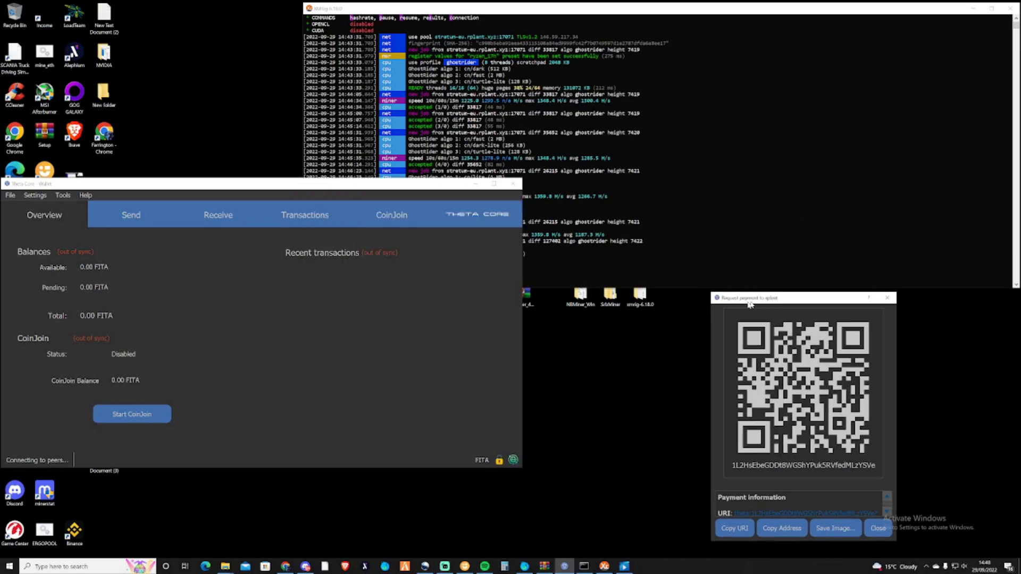
pyautogui.moveTo(748, 300); pyautogui.dragTo(793, 301)
pyautogui.click(574, 276)
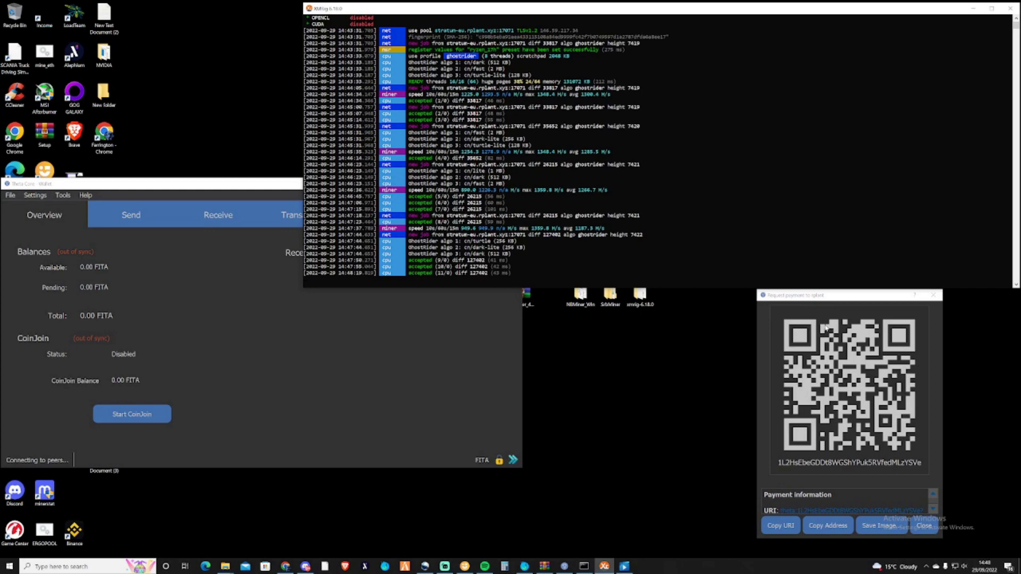
pyautogui.click(687, 235)
pyautogui.click(729, 182)
pyautogui.click(397, 345)
pyautogui.click(786, 235)
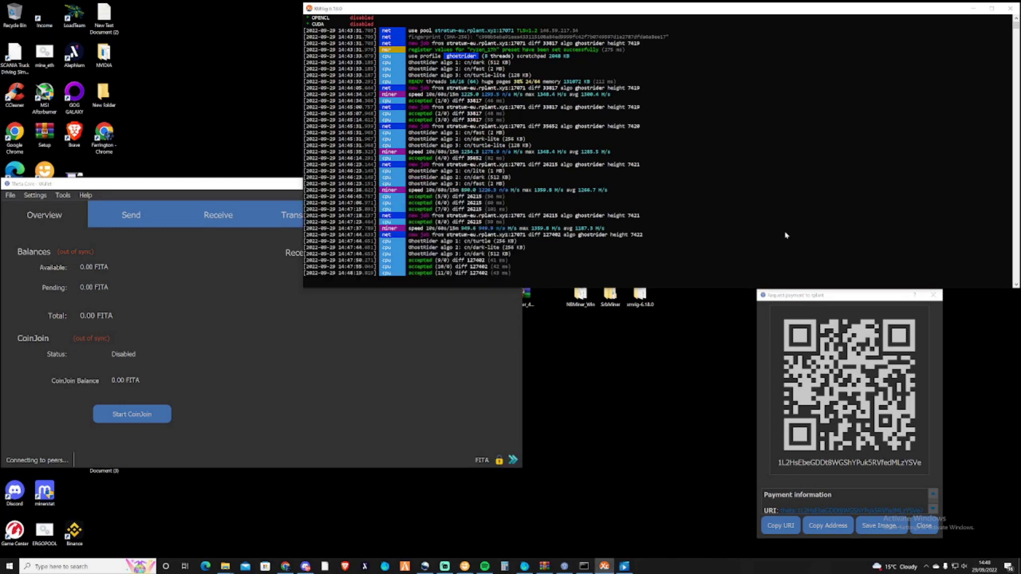